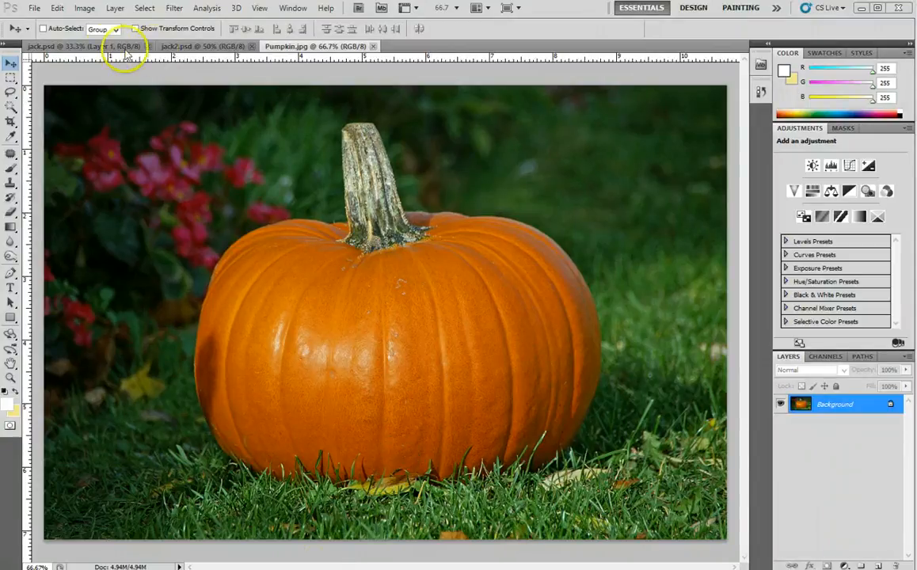
- View the finished jack-o'-lantern examples in jack2.psd and jack.psd, and return to the Pumpkin.jpg document
left_click(188, 46)
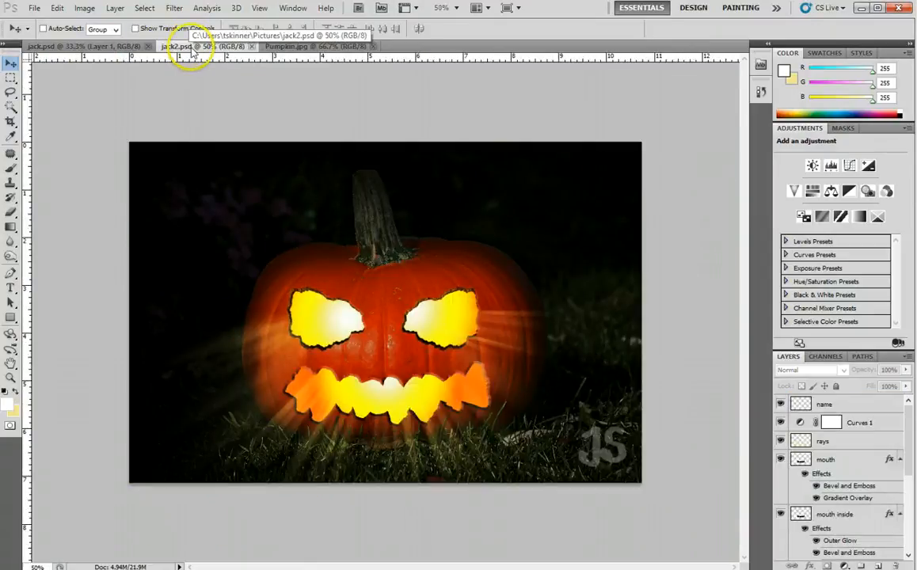
left_click(103, 47)
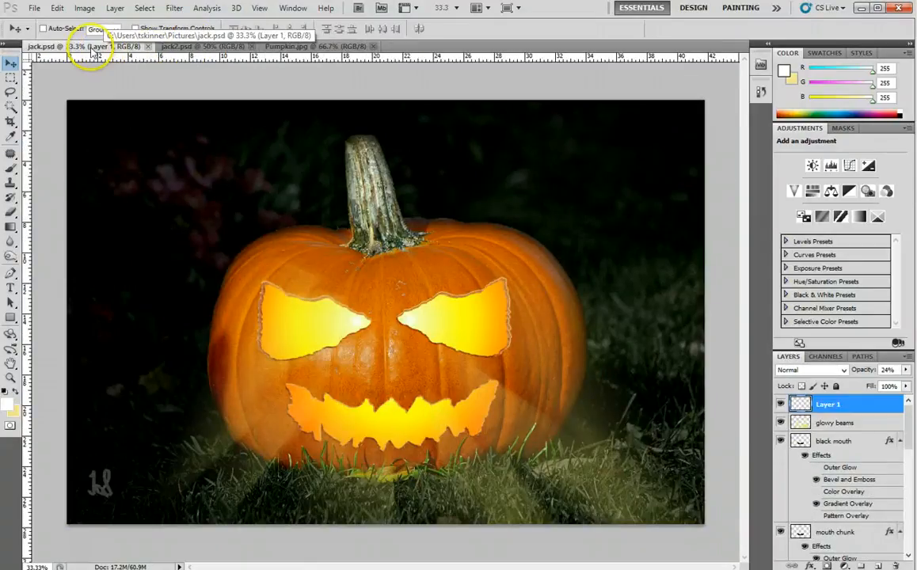
left_click(189, 46)
left_click(298, 47)
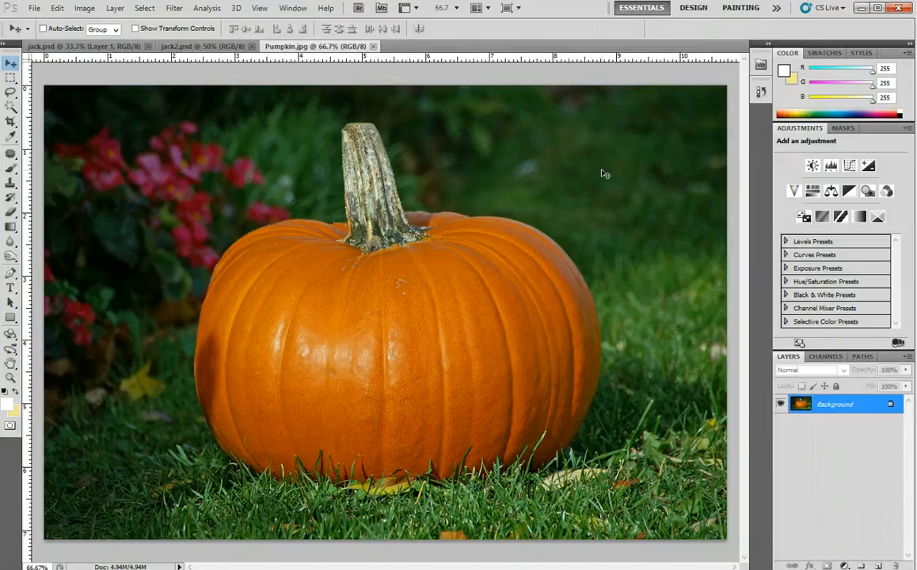
- Select the whole pumpkin including its stem with the Quick Selection tool
left_click(11, 108)
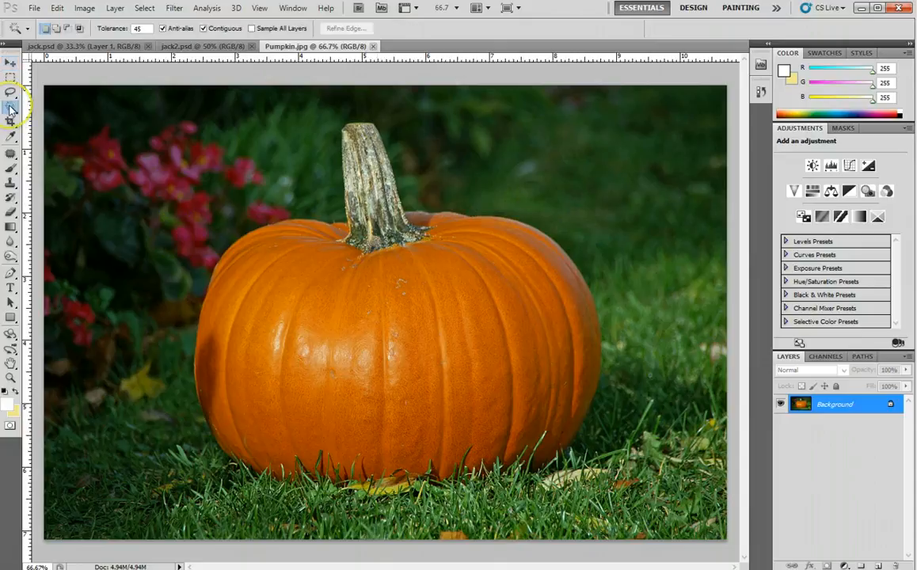
left_click_drag(10, 108, 39, 98)
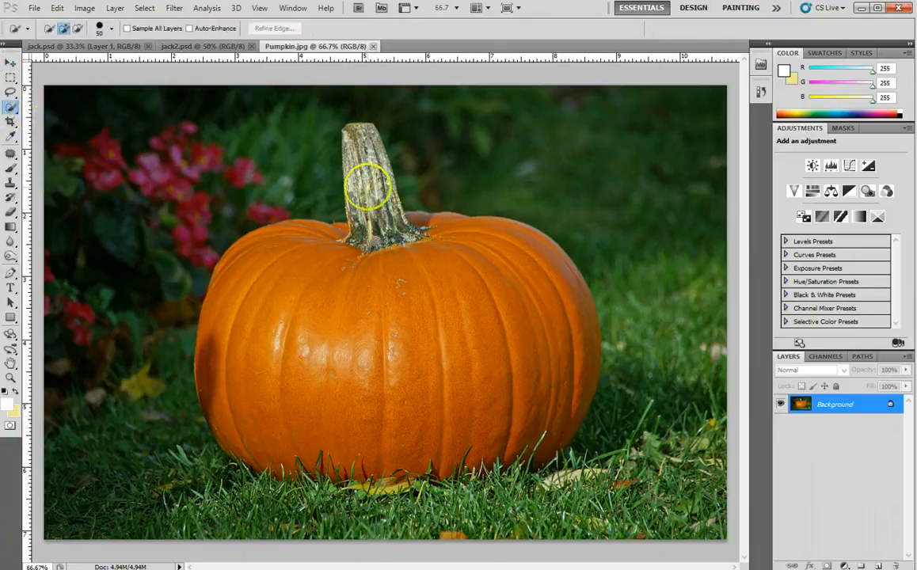
mouse_move(367, 185)
left_mouse_down()
mouse_move(364, 146)
mouse_move(370, 241)
mouse_move(348, 248)
mouse_move(239, 344)
mouse_move(247, 308)
mouse_move(233, 387)
mouse_move(424, 373)
mouse_move(419, 246)
left_mouse_up()
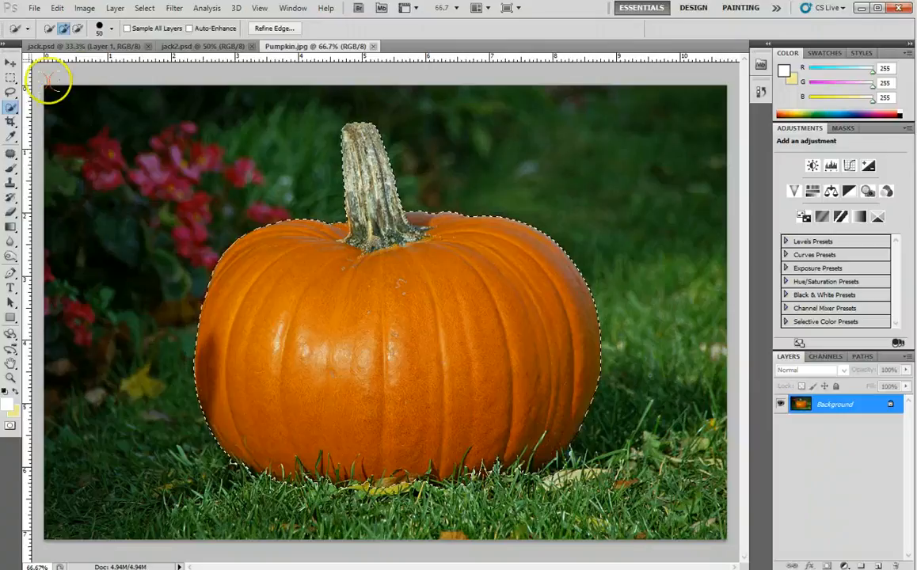
left_click(78, 27)
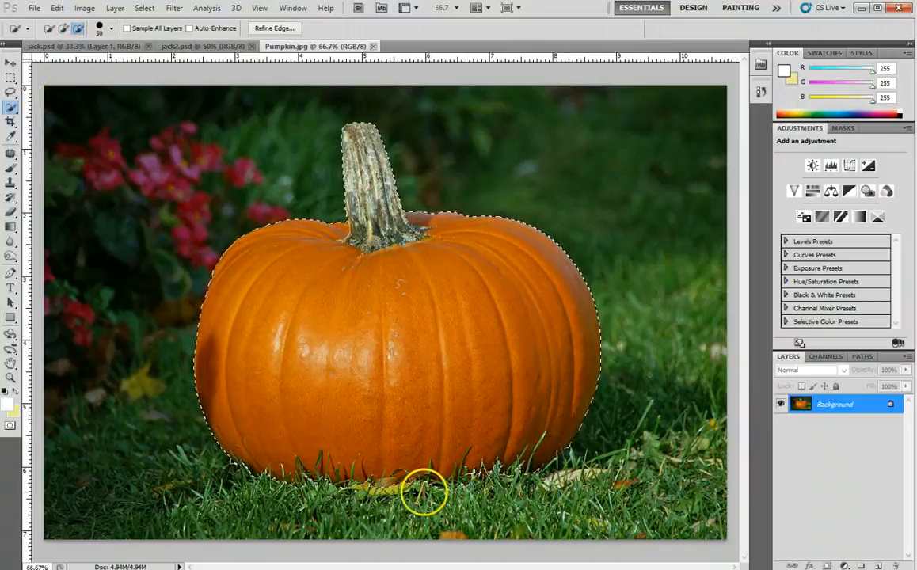
left_click(64, 28)
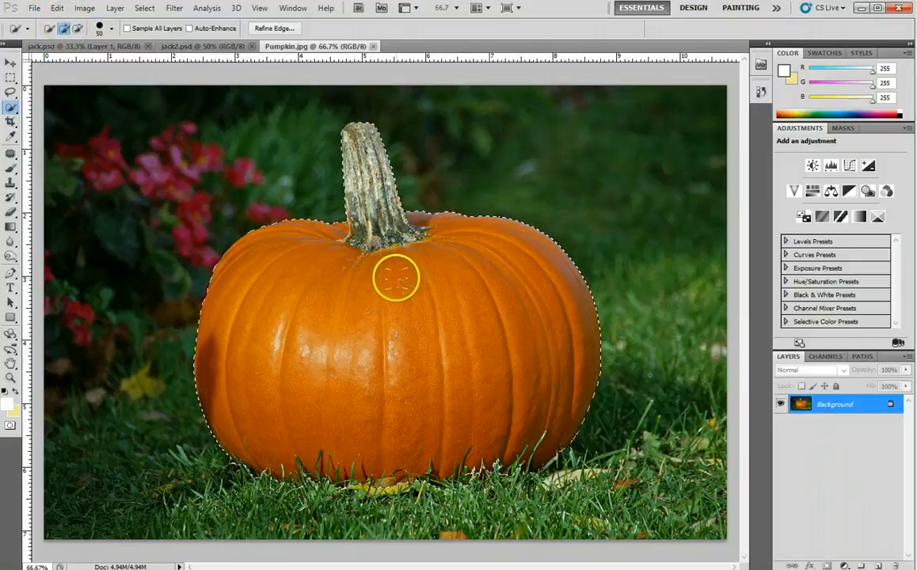
- Copy the selected pumpkin to a new layer named "pumpkin" and check the cutout with the Background briefly hidden
right_click(396, 278)
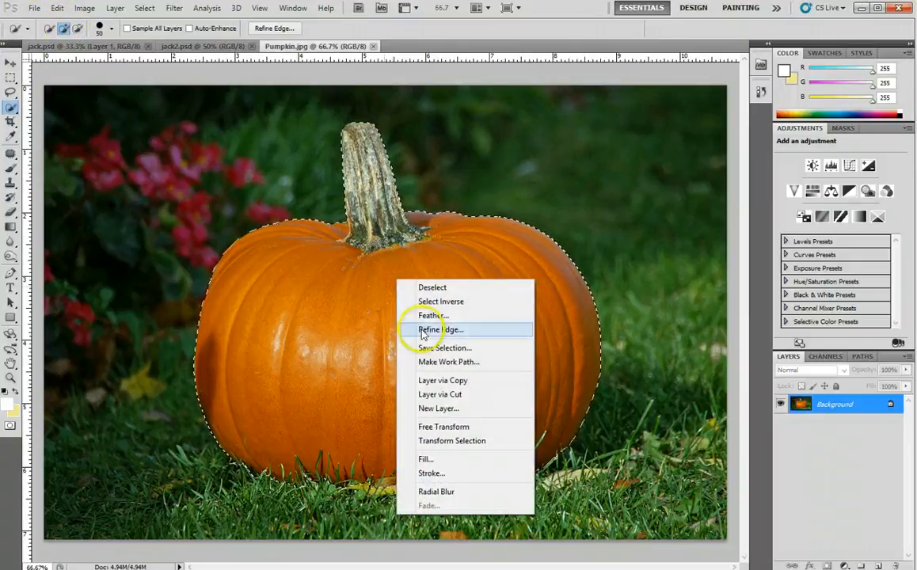
left_click(465, 382)
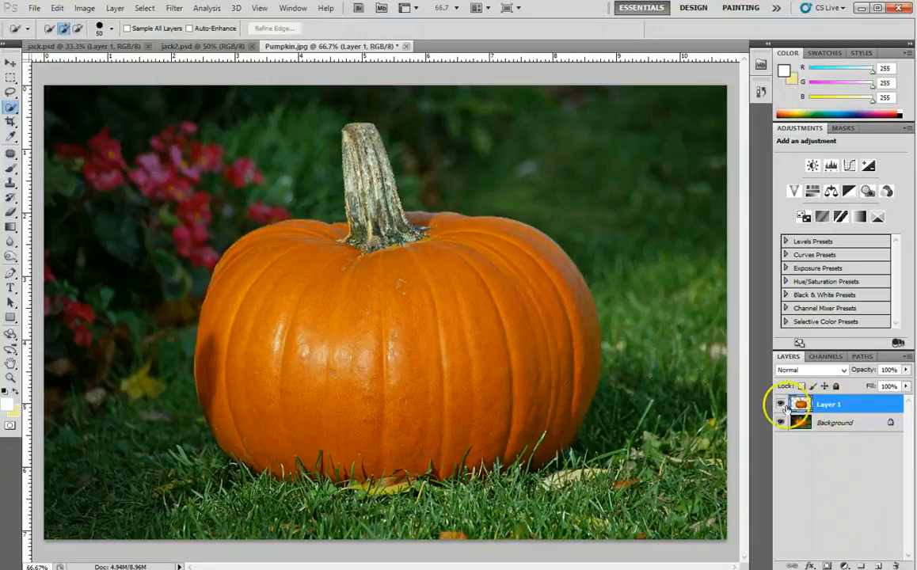
double_click(828, 403)
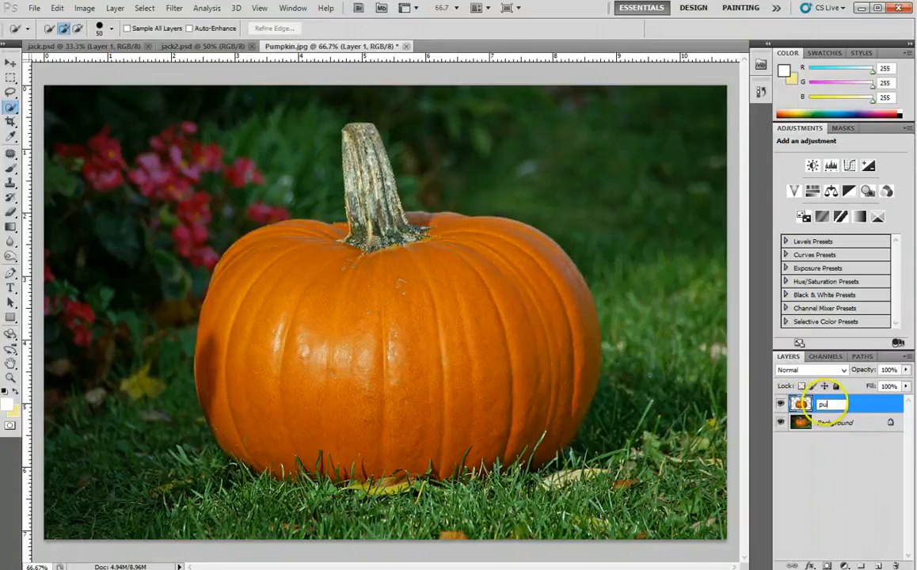
key("Return")
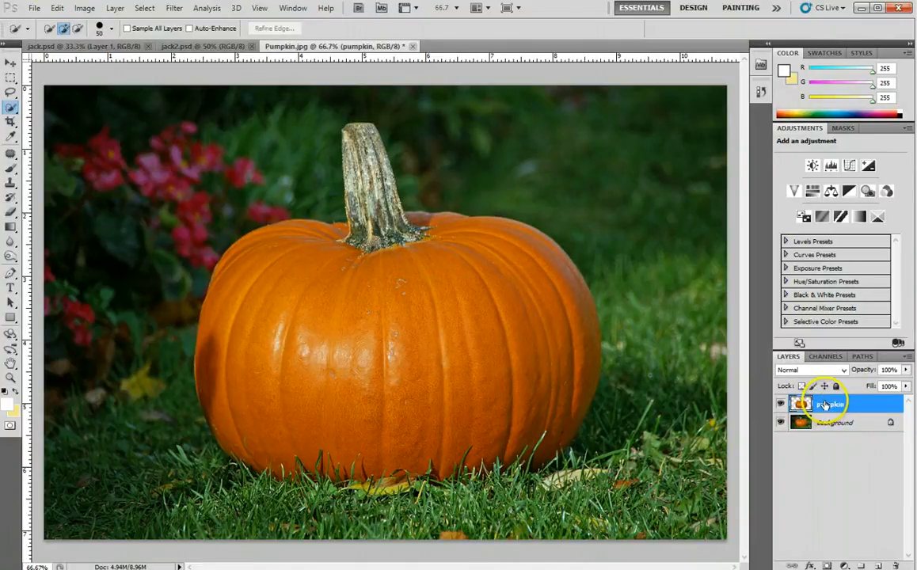
left_click(781, 423)
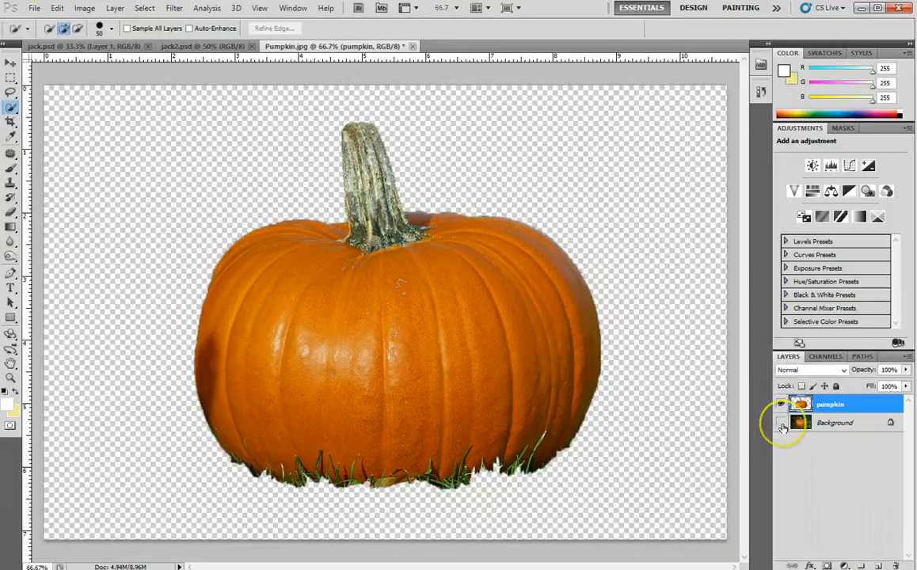
left_click(781, 423)
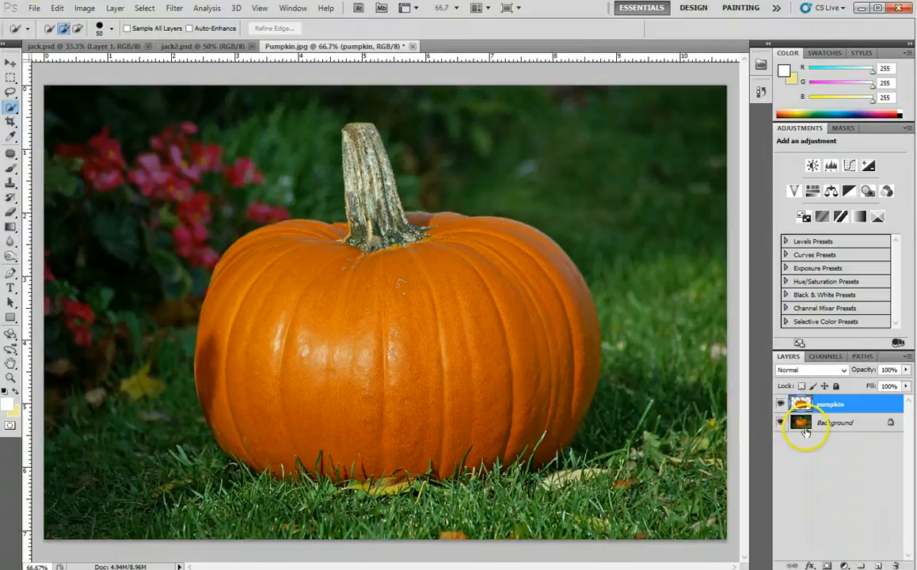
- Add a Levels adjustment layer directly above the Background with input levels of 60, 0.94 and 255
left_click(833, 424)
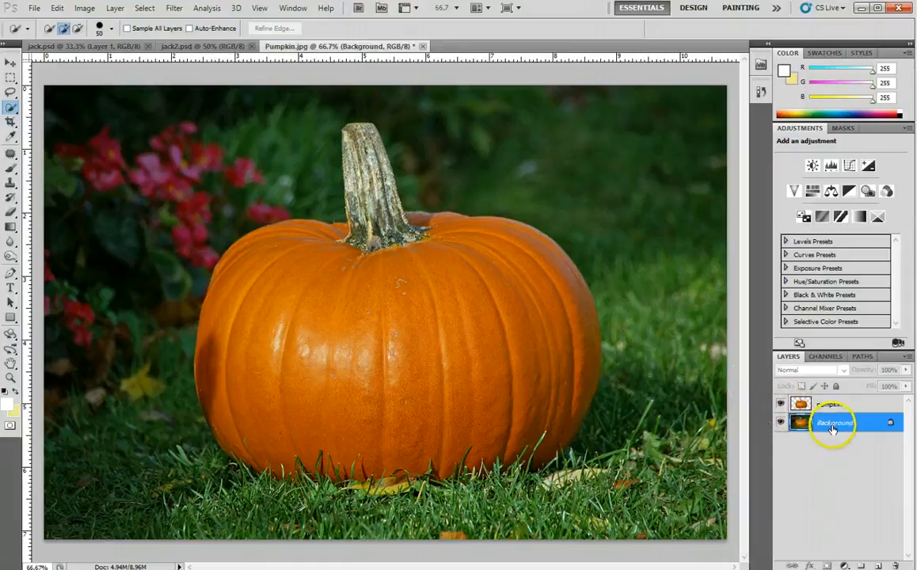
left_click(845, 565)
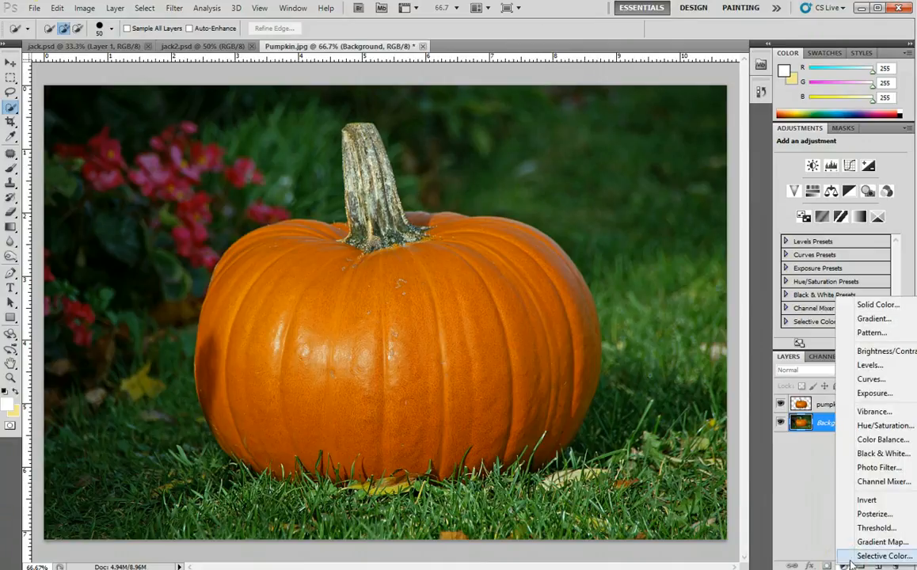
left_click(869, 365)
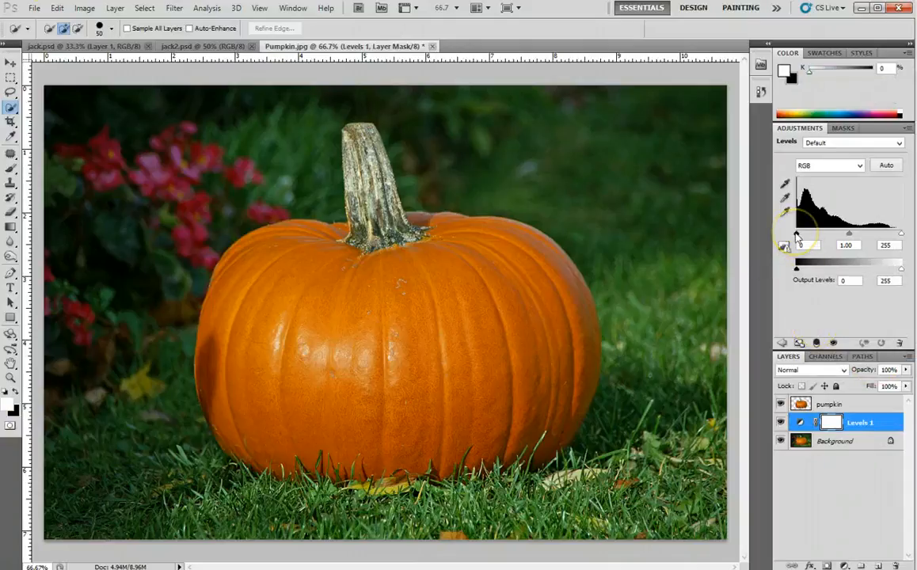
mouse_move(797, 237)
left_mouse_down()
mouse_move(804, 275)
mouse_move(798, 231)
mouse_move(800, 240)
mouse_move(863, 235)
left_mouse_up()
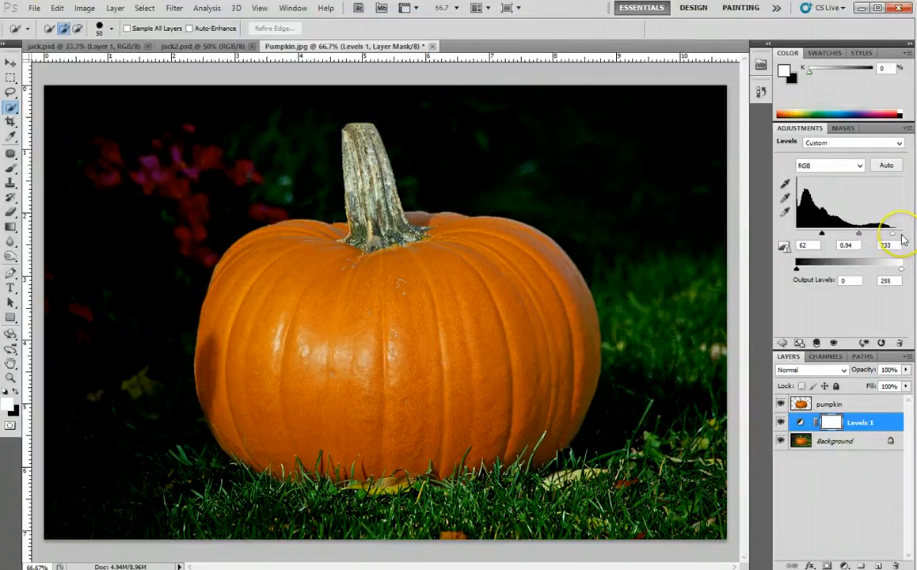
mouse_move(902, 235)
left_mouse_down()
mouse_move(873, 235)
mouse_move(903, 240)
left_mouse_up()
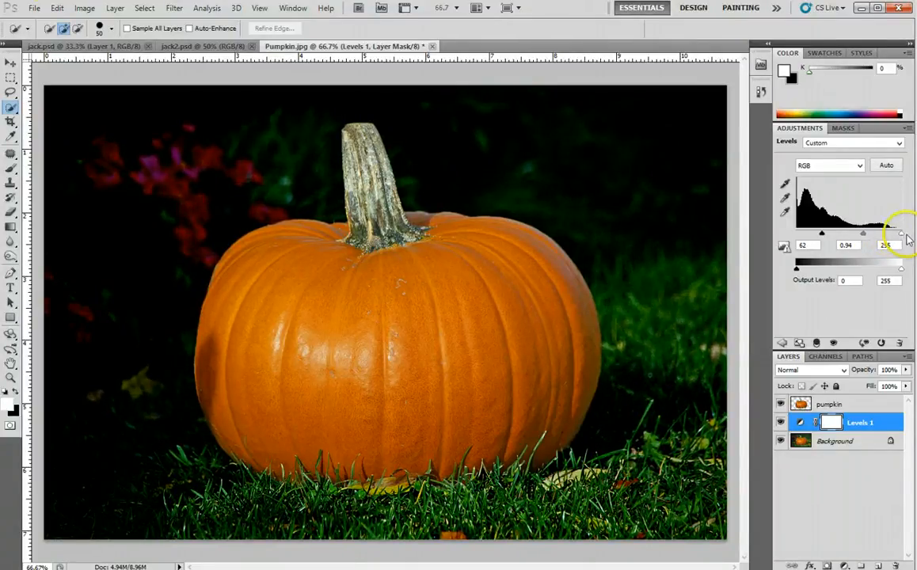
left_click_drag(821, 235, 823, 240)
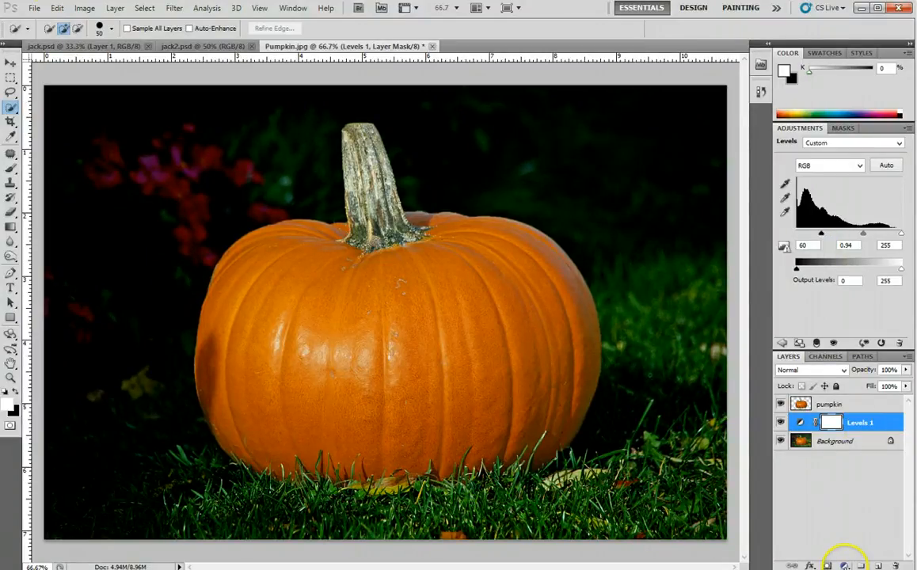
- Add a Hue/Saturation adjustment layer above the Levels layer with Saturation -65 and Lightness -35
left_click(844, 565)
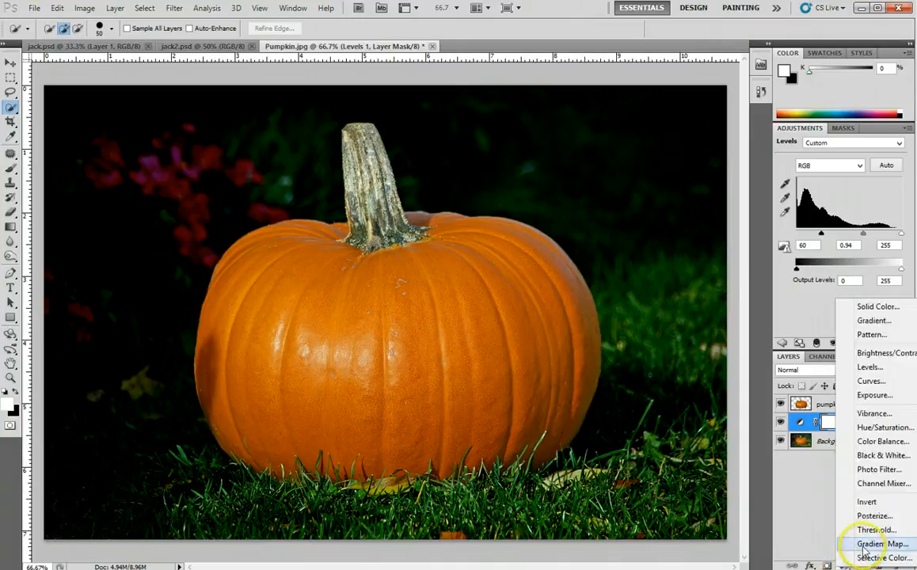
left_click(879, 430)
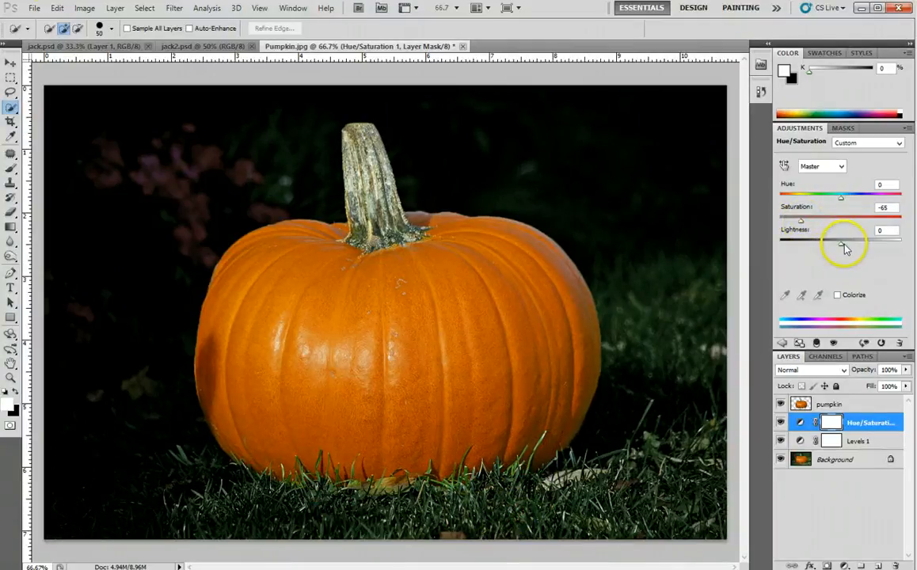
left_click_drag(838, 245, 832, 244)
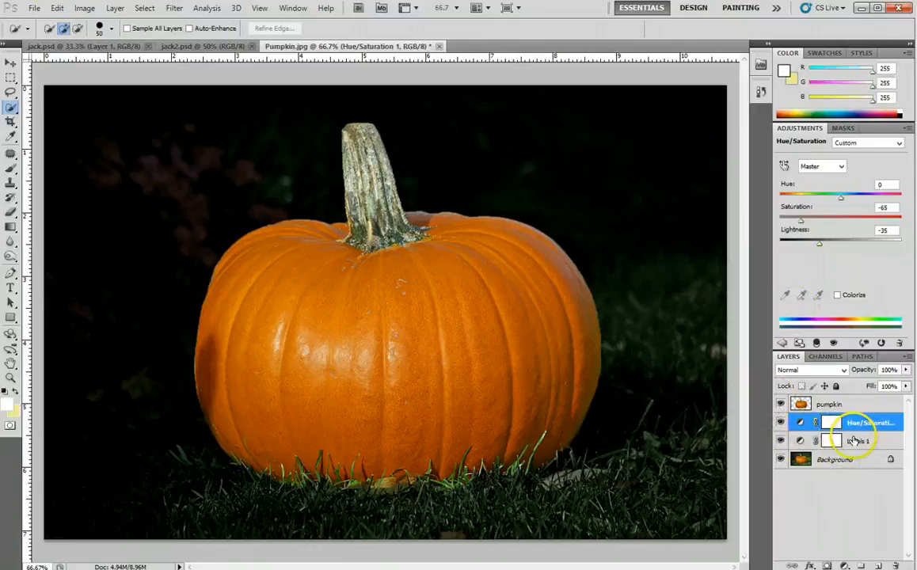
- Compare the image with the Hue/Saturation, Levels and pumpkin layers hidden and shown to examine each layer's effect
left_click(851, 441)
left_click(853, 424)
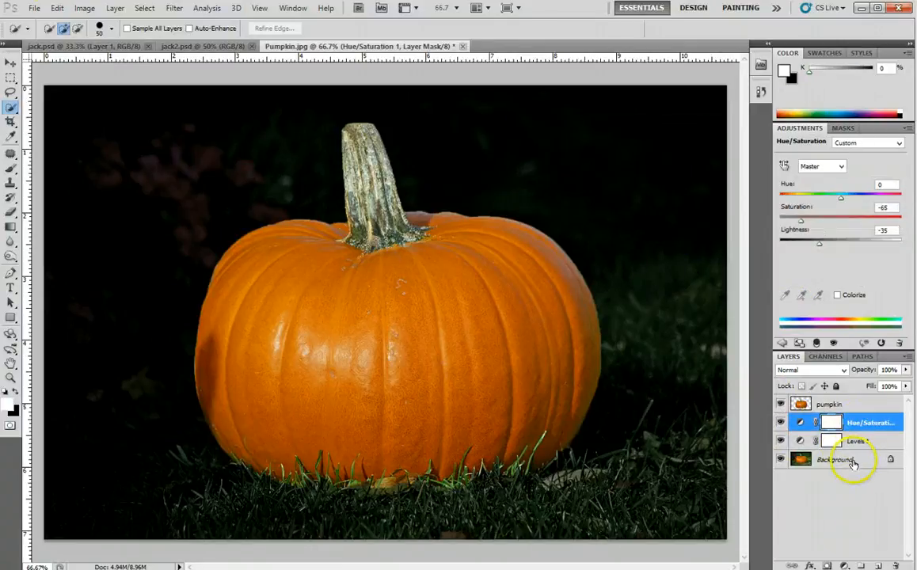
left_click(780, 423)
left_click(780, 441)
left_click(780, 441)
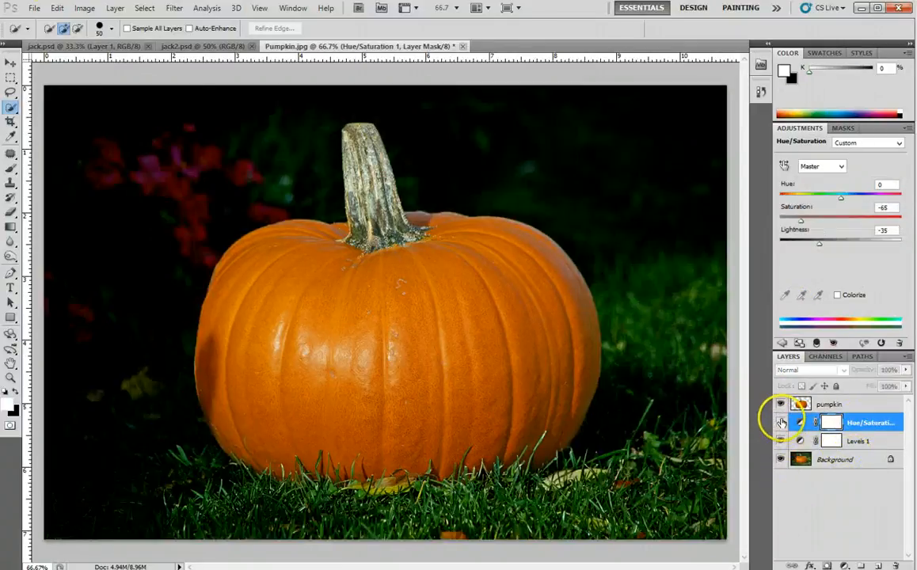
left_click(780, 423)
left_click(799, 405)
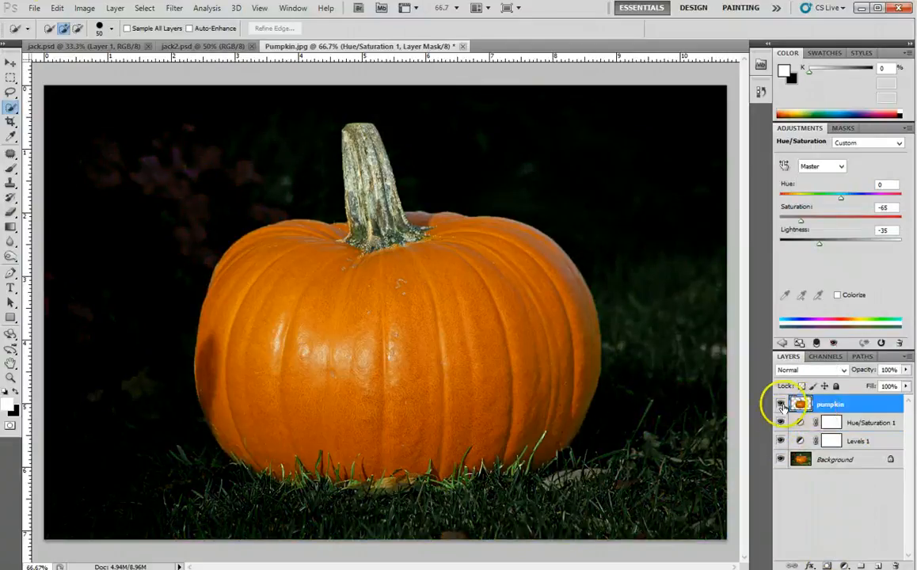
left_click(780, 404)
left_click(780, 405)
left_click(780, 404)
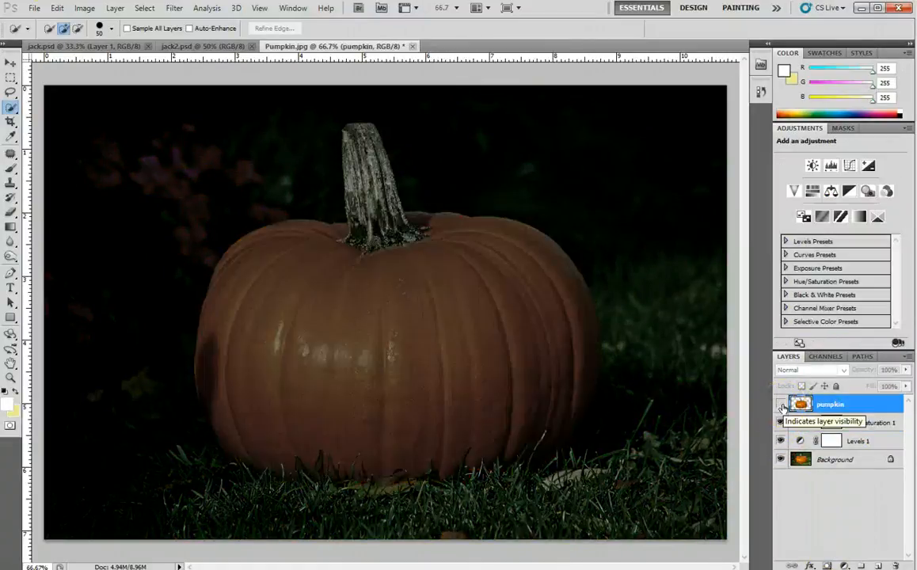
left_click(779, 404)
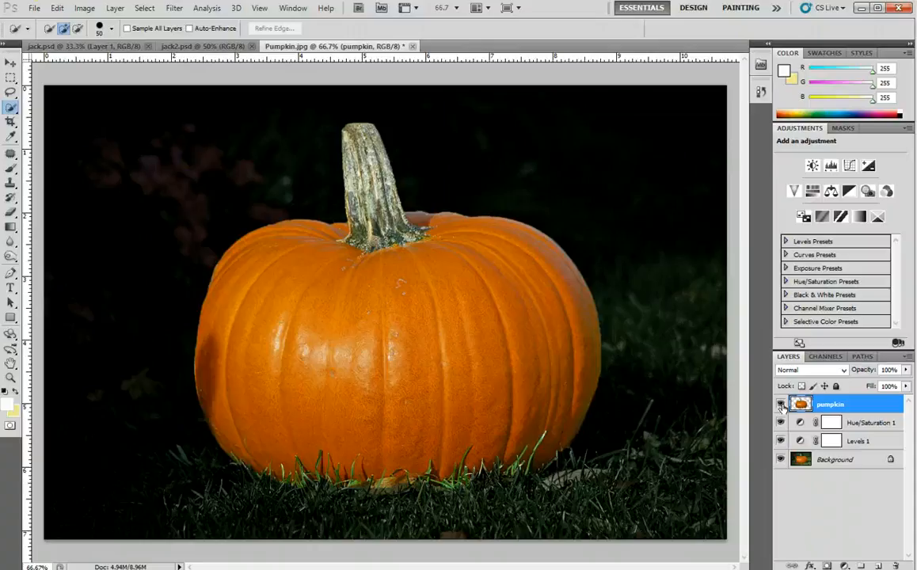
- Add an Inner Shadow to the pumpkin layer without global light, at 120° angle, 24 px distance and 11% choke, with an enlarged size
left_click(849, 405)
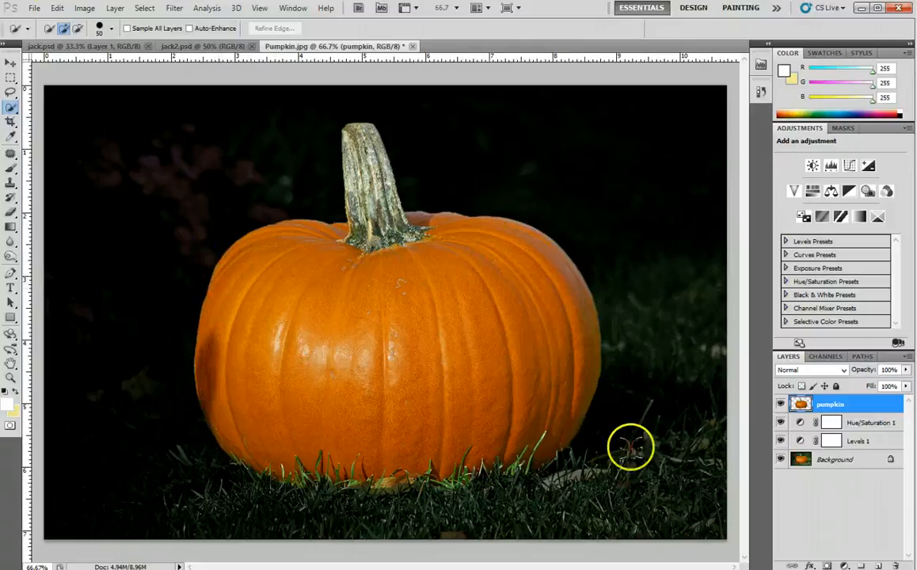
left_click(809, 564)
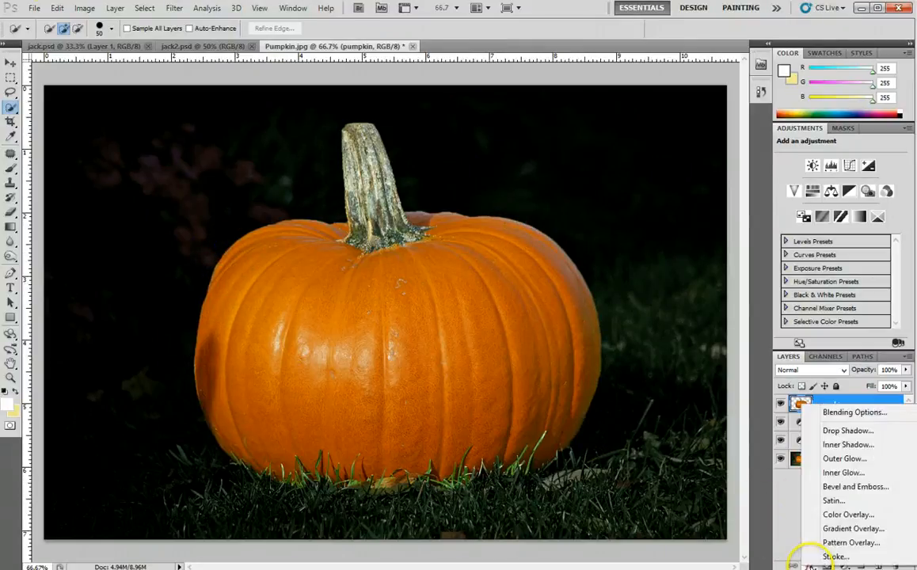
left_click(833, 446)
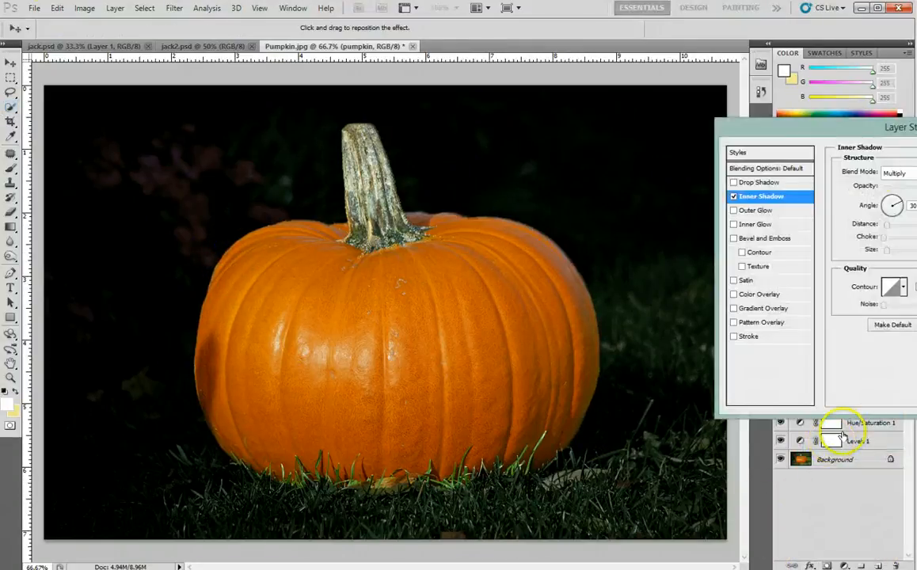
left_click_drag(893, 127, 677, 45)
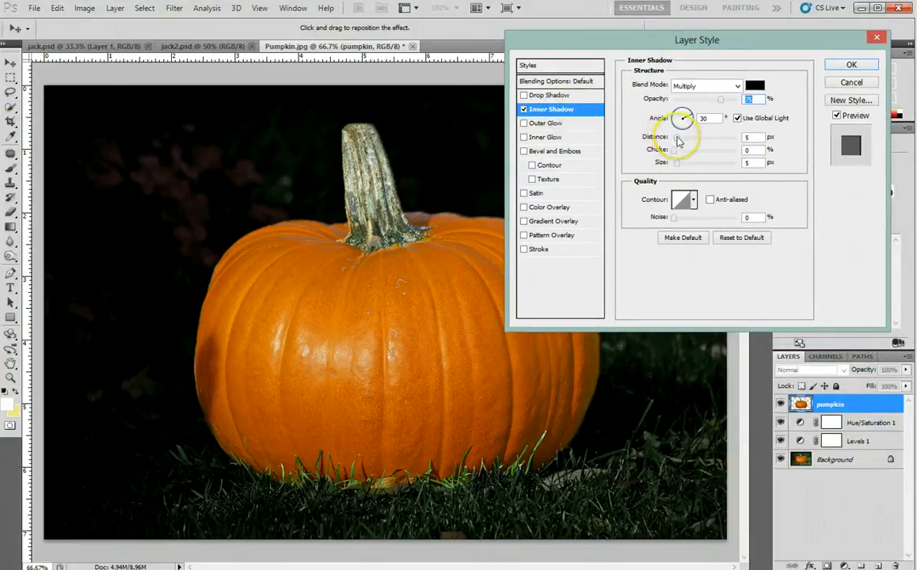
left_click(738, 119)
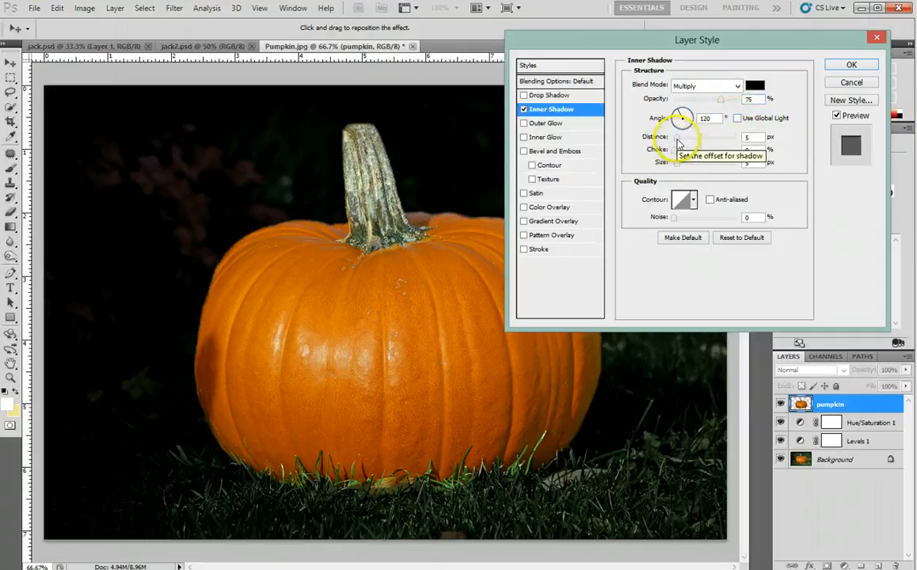
left_click_drag(677, 139, 690, 170)
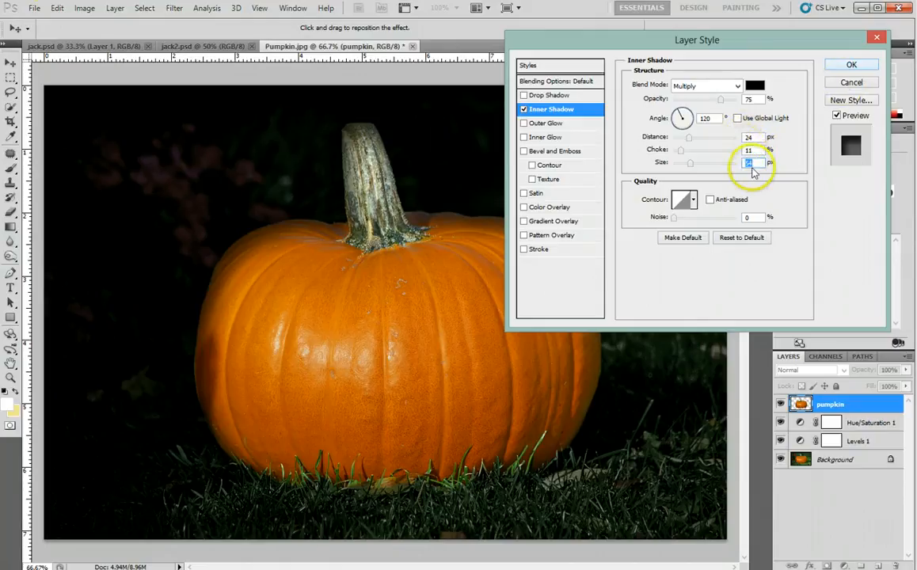
mouse_move(684, 166)
left_mouse_down()
mouse_move(707, 163)
mouse_move(688, 165)
left_mouse_up()
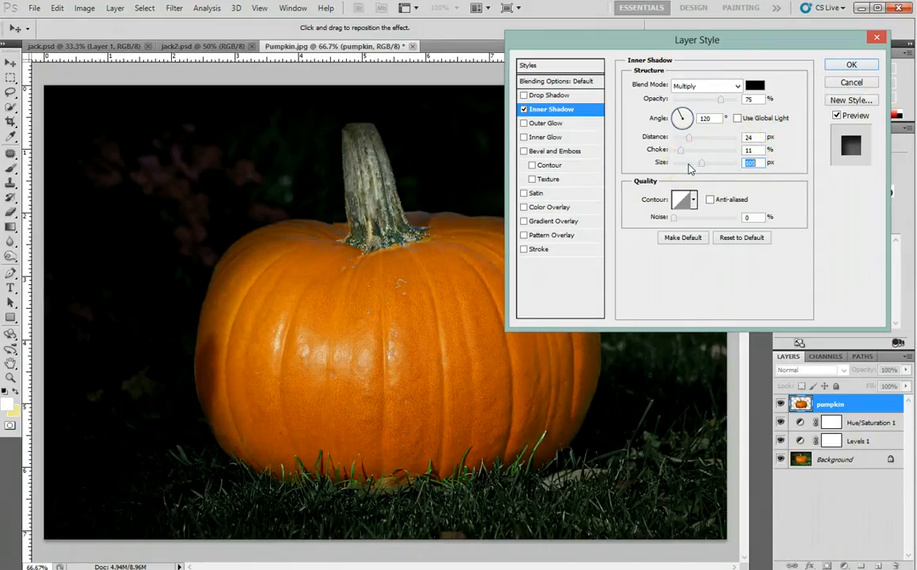
left_click(852, 66)
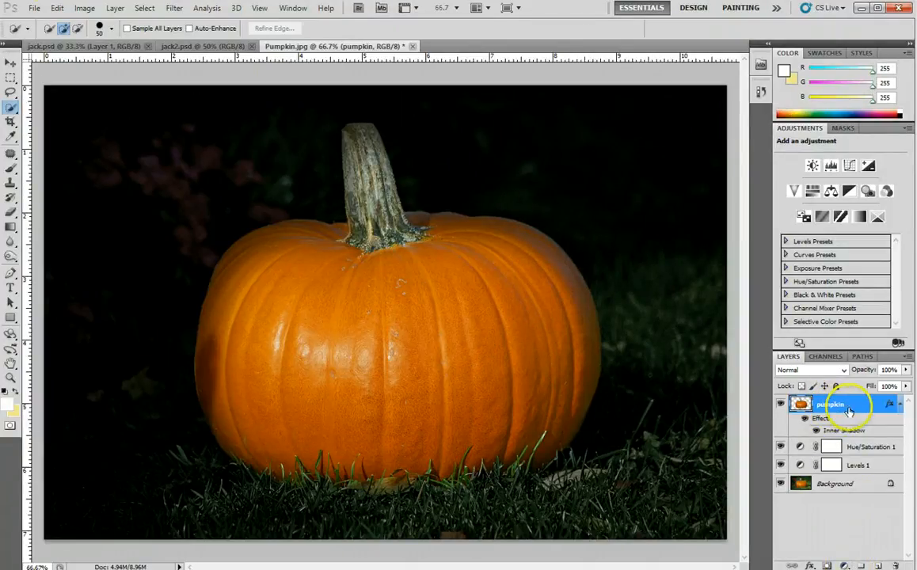
- Add a Hue/Saturation adjustment layer clipped to the pumpkin with Hue -3, Saturation +3 and Lightness -13, and compare its effect
left_click(115, 9)
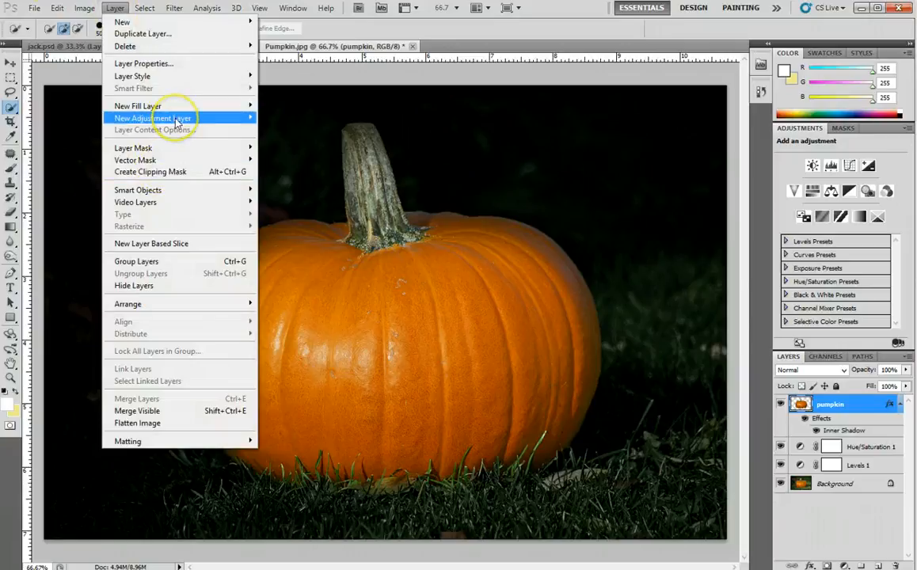
mouse_move(175, 119)
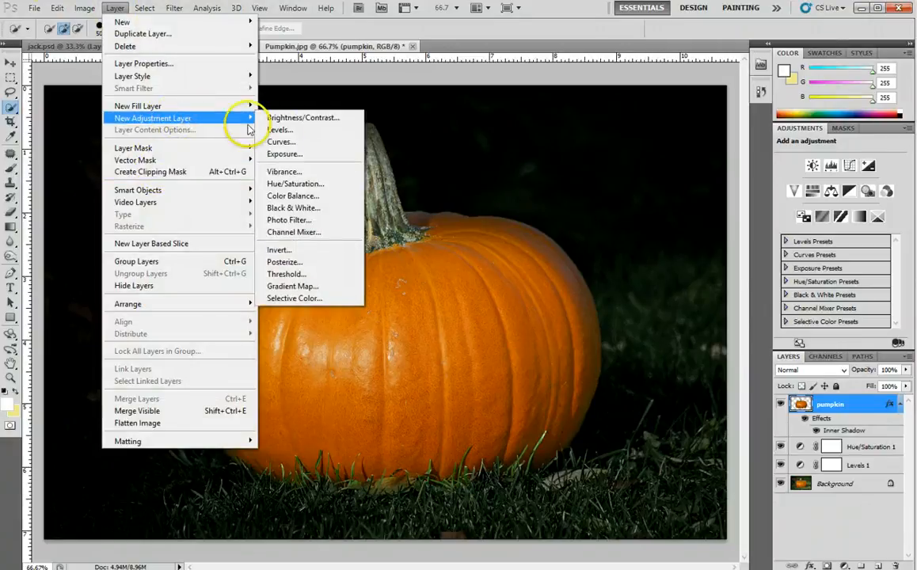
left_click(285, 184)
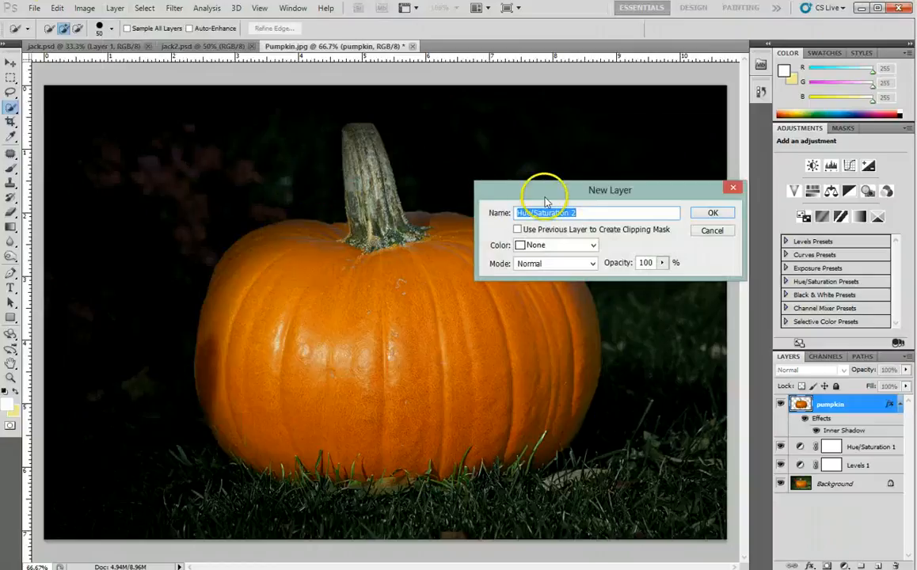
left_click_drag(570, 191, 540, 141)
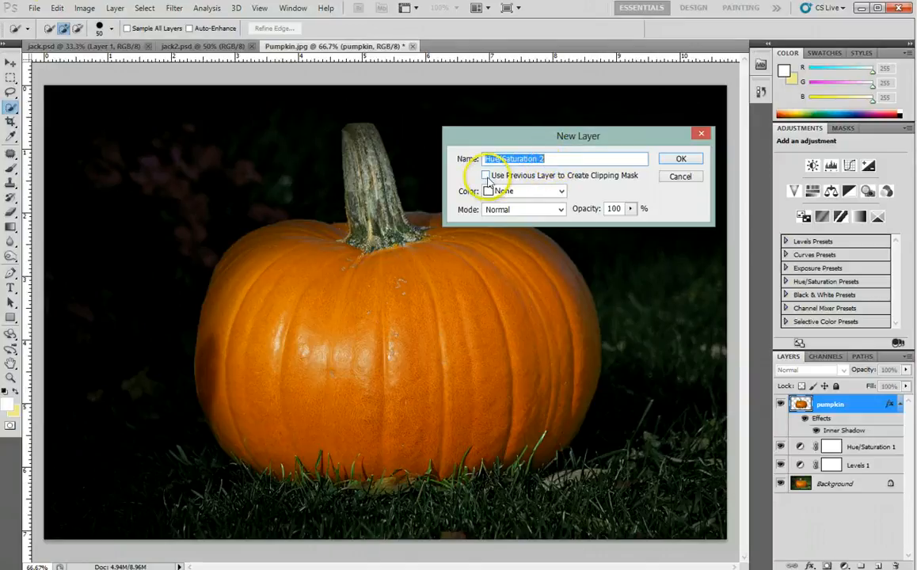
left_click(679, 159)
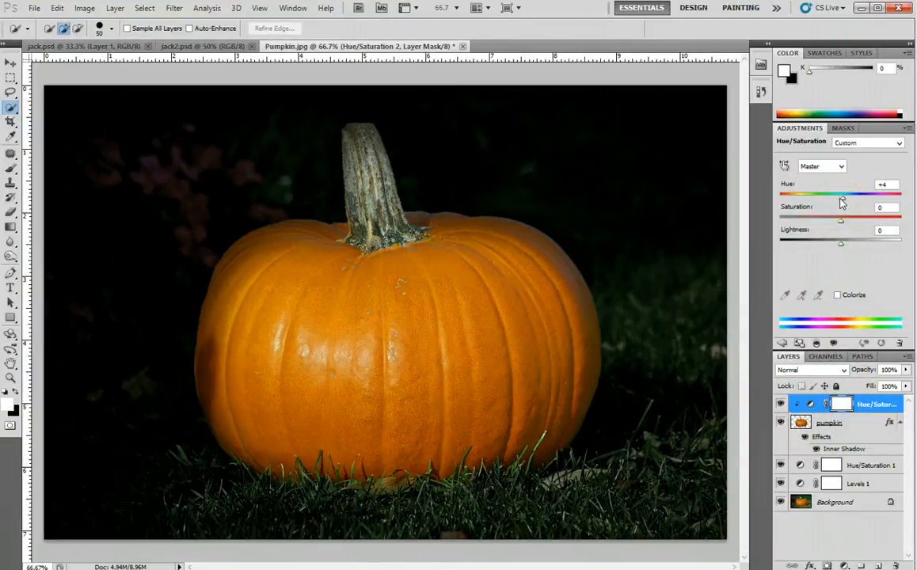
left_click_drag(842, 203, 841, 203)
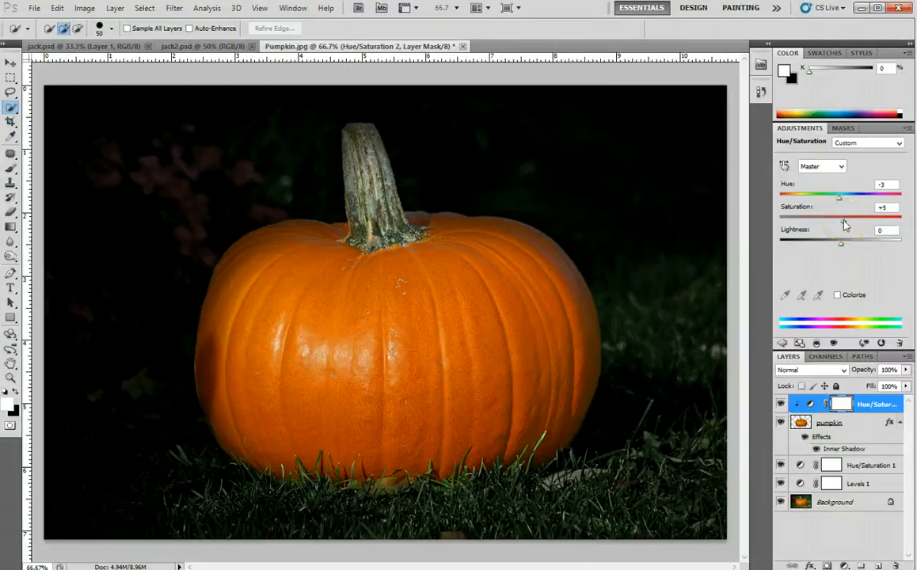
left_click_drag(842, 250, 842, 250)
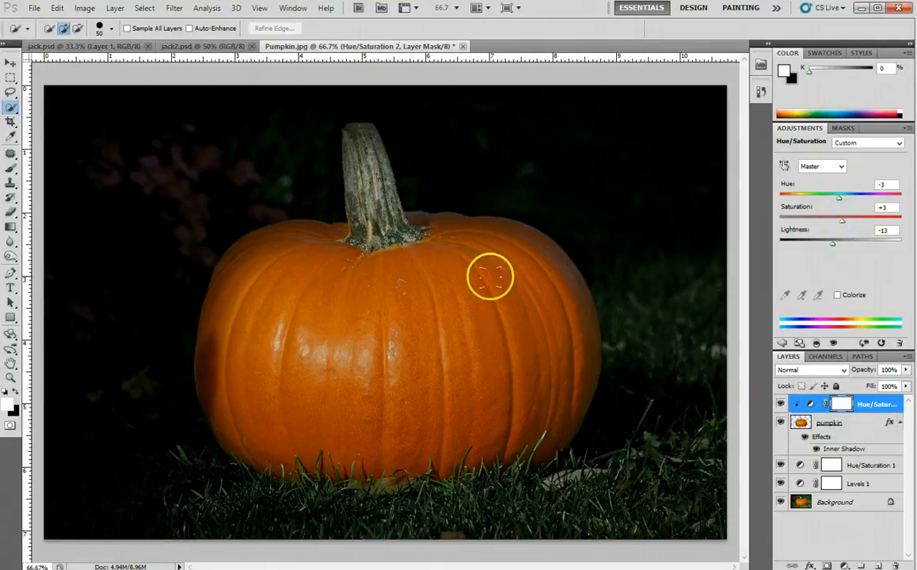
left_click(780, 405)
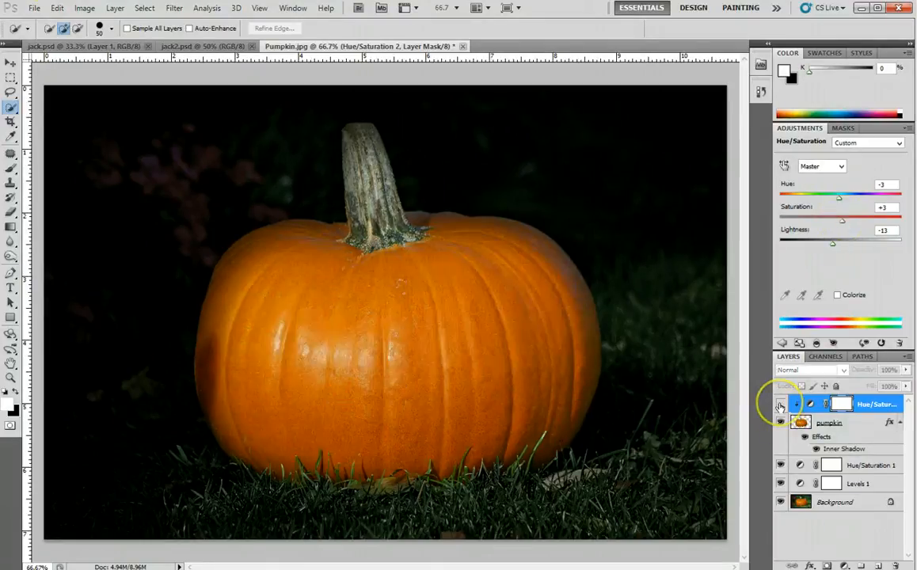
left_click(780, 405)
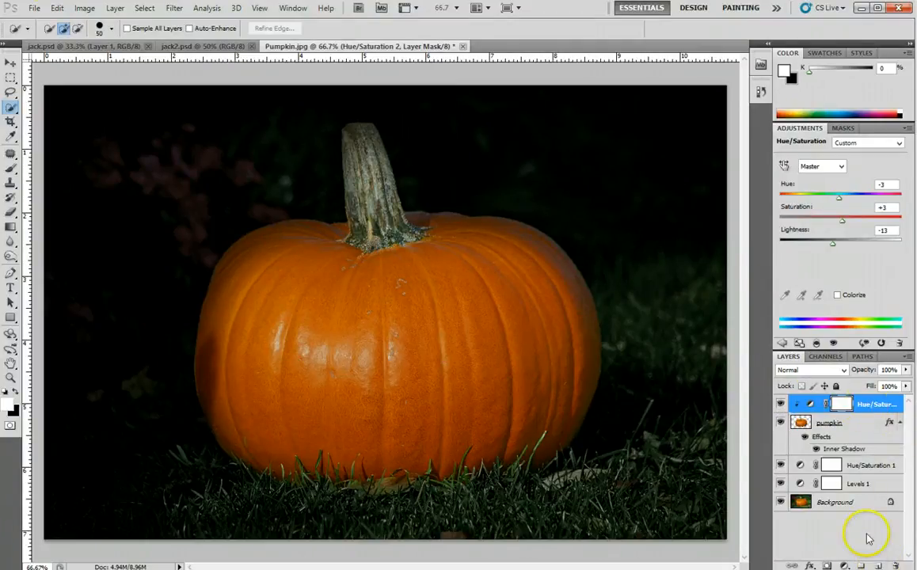
- Create a new layer above the clipped Hue/Saturation adjustment and name it "left eye"
left_click(878, 566)
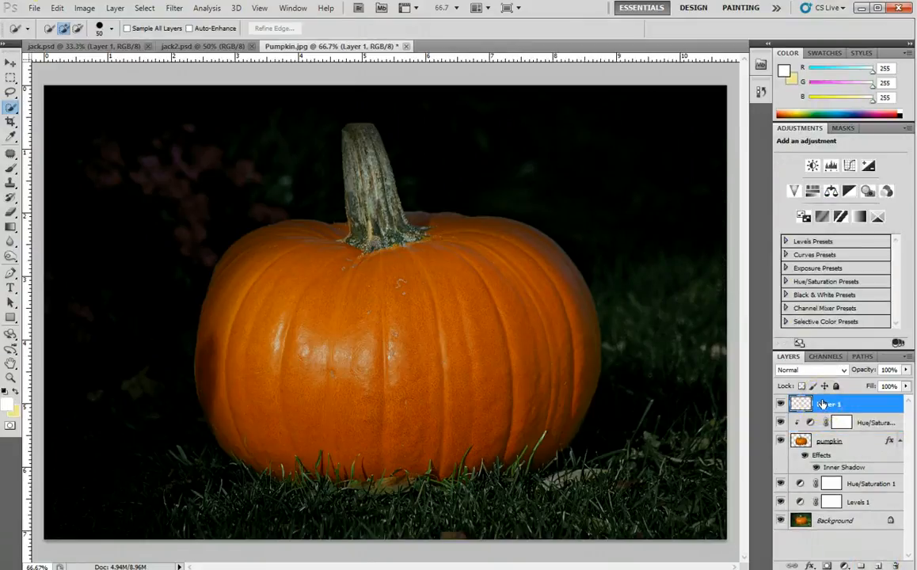
double_click(824, 405)
left_click(851, 82)
left_click(827, 401)
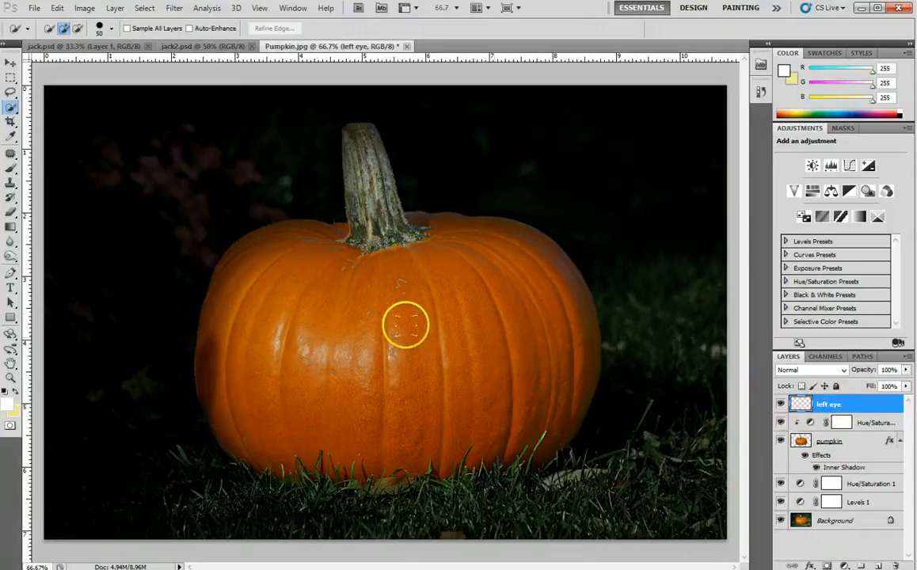
- Set the foreground colour to black and choose the rough-edged 36 px tip for the Brush tool
left_click(6, 391)
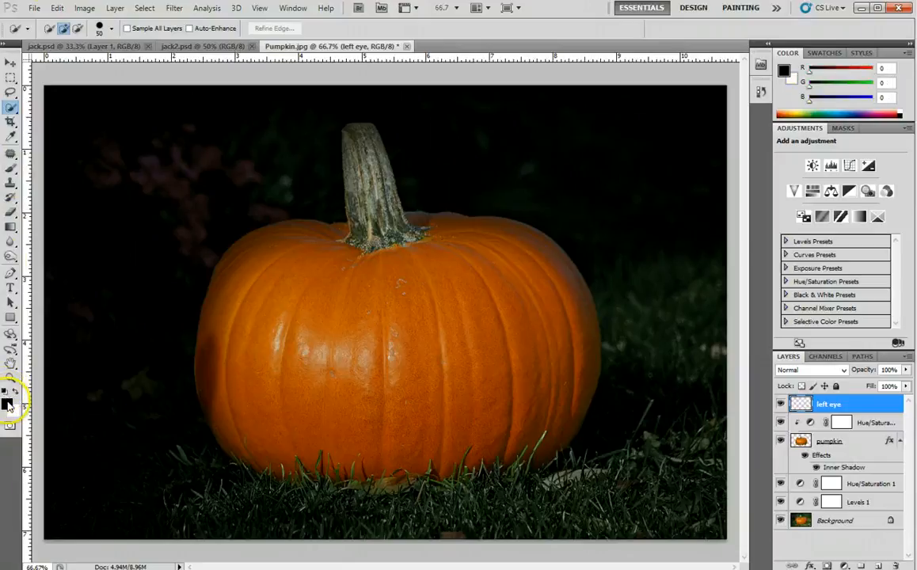
left_click(10, 171)
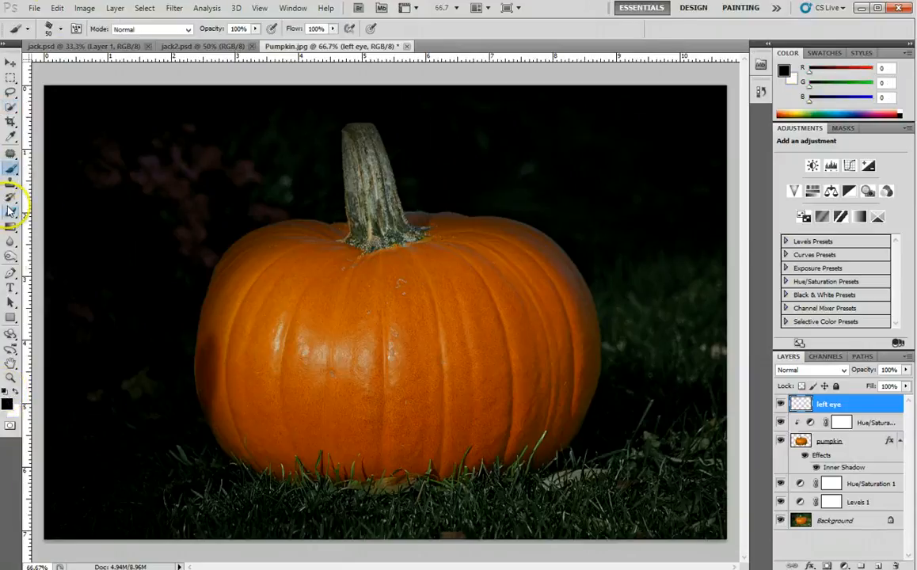
left_click(60, 29)
mouse_move(141, 147)
left_mouse_down()
mouse_move(138, 109)
mouse_move(144, 158)
left_mouse_up()
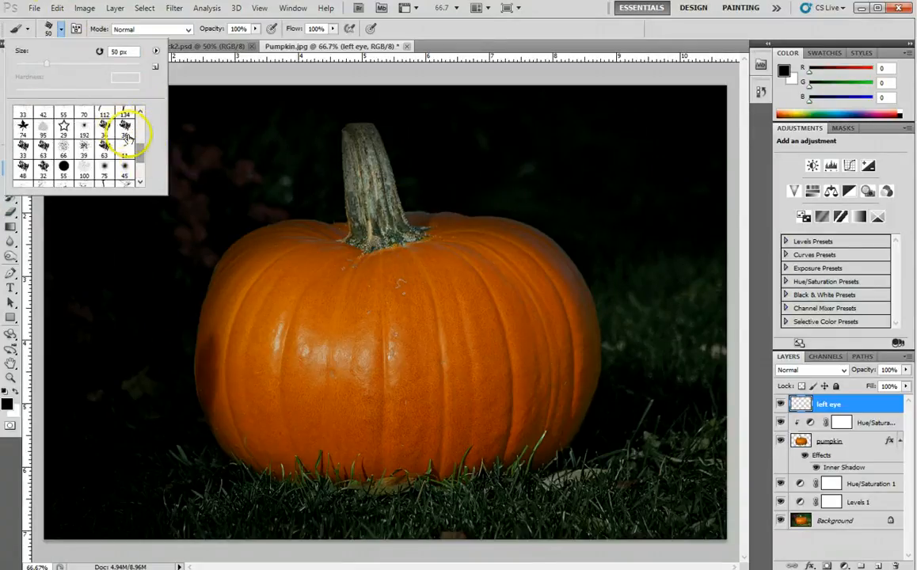
left_click(124, 129)
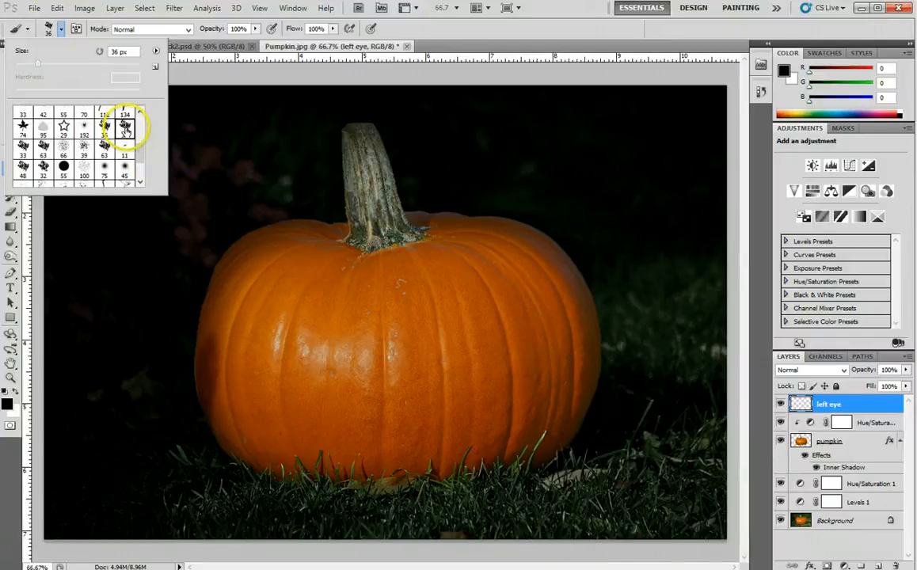
double_click(124, 130)
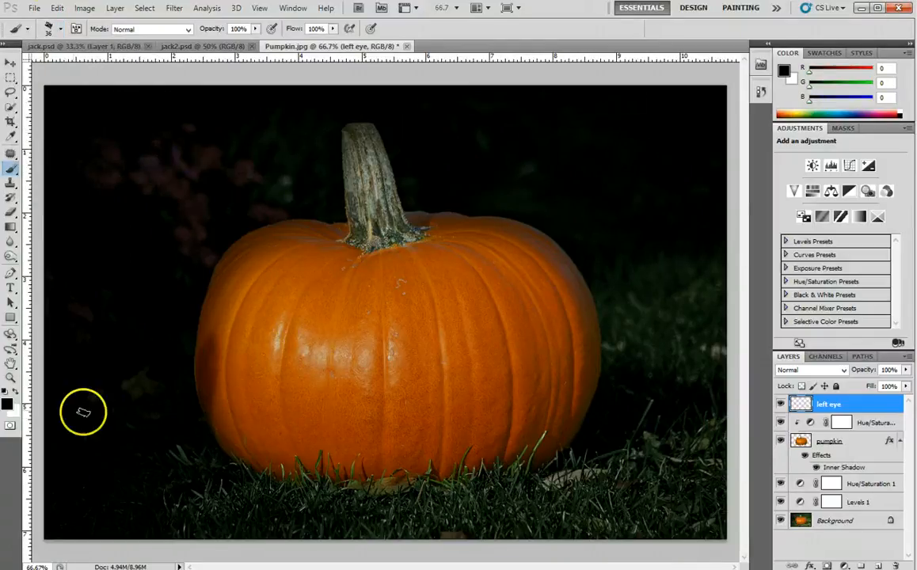
- Paint a solid black, slanted almond-shaped eye with rough edges on the pumpkin's upper left side
left_click(11, 378)
left_click(341, 317)
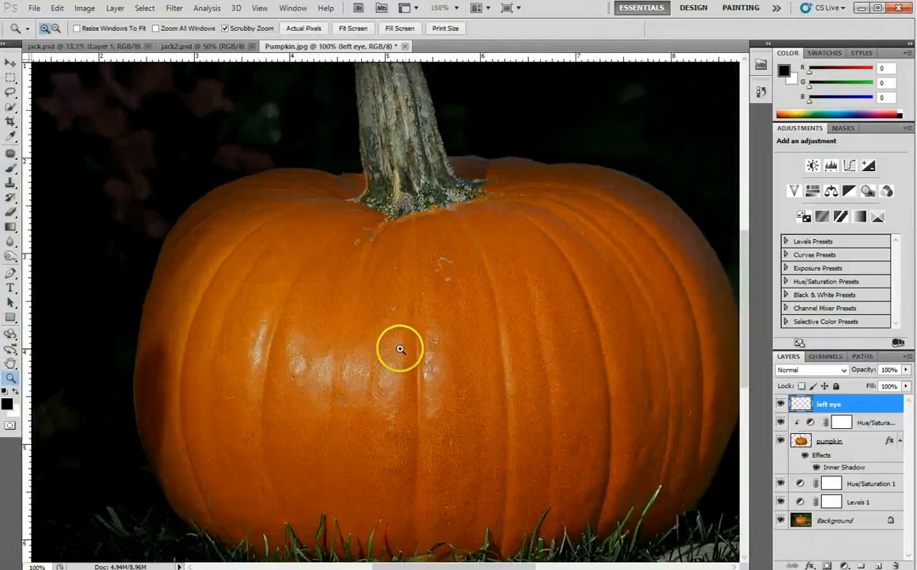
mouse_move(400, 349)
left_mouse_down()
mouse_move(299, 392)
mouse_move(437, 542)
mouse_move(424, 567)
mouse_move(395, 568)
left_mouse_up()
left_click(11, 167)
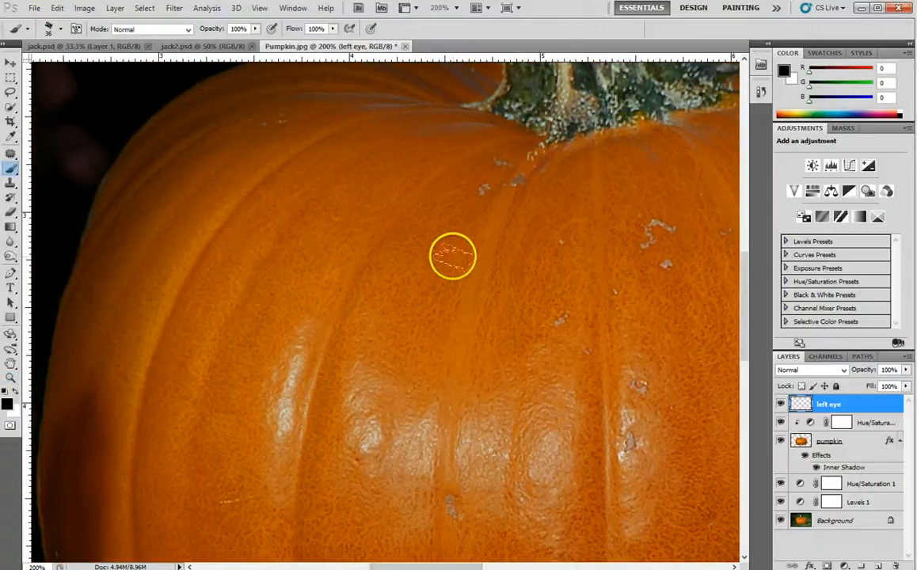
mouse_move(477, 343)
left_mouse_down()
mouse_move(431, 336)
mouse_move(344, 283)
mouse_move(281, 272)
mouse_move(238, 272)
mouse_move(141, 300)
mouse_move(147, 320)
mouse_move(237, 379)
left_mouse_up()
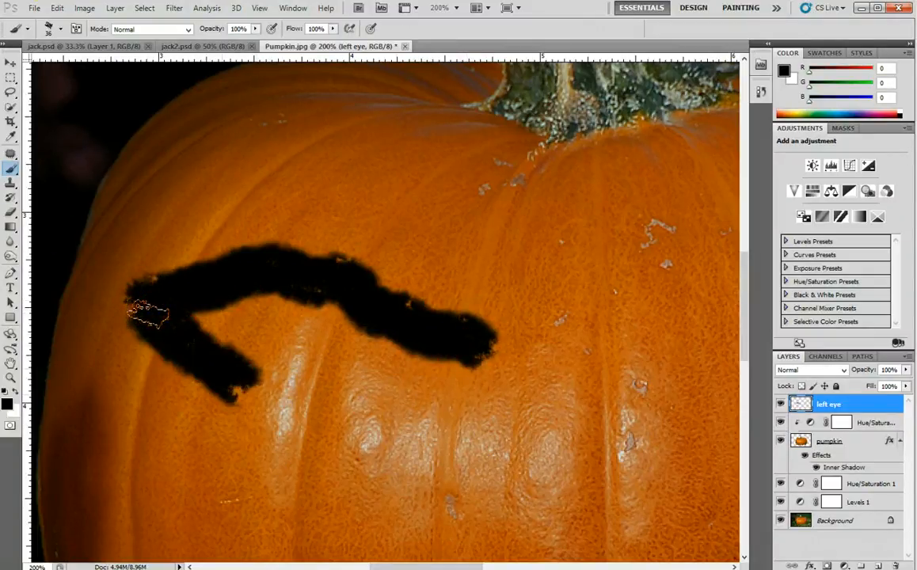
mouse_move(147, 313)
left_mouse_down()
mouse_move(143, 307)
mouse_move(198, 362)
mouse_move(281, 300)
mouse_move(305, 310)
mouse_move(277, 336)
mouse_move(353, 344)
left_mouse_up()
mouse_move(225, 348)
left_mouse_down()
mouse_move(374, 330)
mouse_move(446, 363)
mouse_move(422, 387)
mouse_move(332, 418)
mouse_move(284, 411)
mouse_move(428, 352)
mouse_move(469, 348)
mouse_move(327, 411)
mouse_move(417, 352)
mouse_move(303, 293)
mouse_move(297, 301)
mouse_move(269, 269)
mouse_move(288, 317)
mouse_move(229, 374)
mouse_move(235, 392)
mouse_move(300, 389)
mouse_move(305, 404)
mouse_move(346, 407)
mouse_move(370, 423)
mouse_move(447, 391)
mouse_move(445, 370)
mouse_move(458, 378)
mouse_move(410, 370)
mouse_move(314, 300)
mouse_move(222, 281)
mouse_move(219, 268)
mouse_move(436, 405)
mouse_move(472, 362)
left_mouse_up()
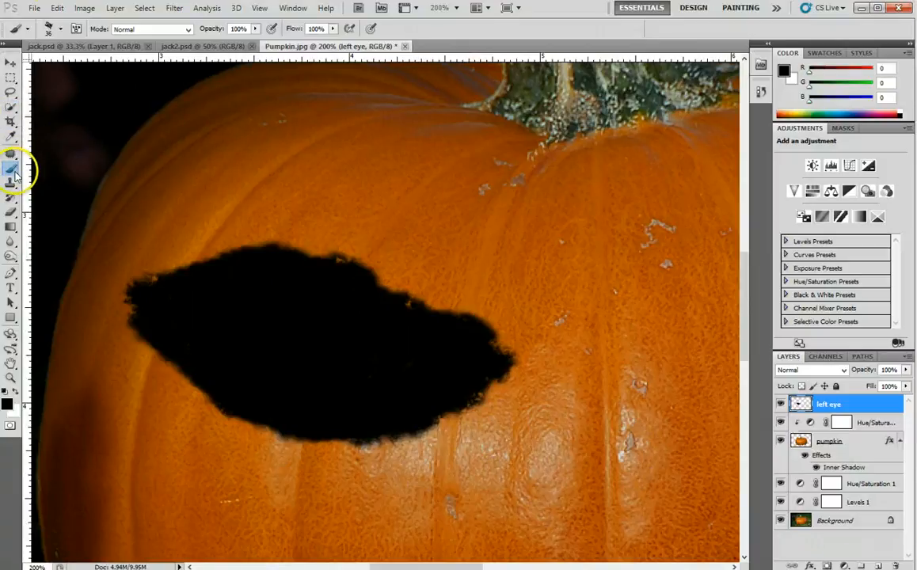
- Select the painted eye with the Magic Wand, fill it with black at Normal mode and 100% opacity, and deselect
left_click(10, 106)
left_click(60, 114)
left_click(338, 337)
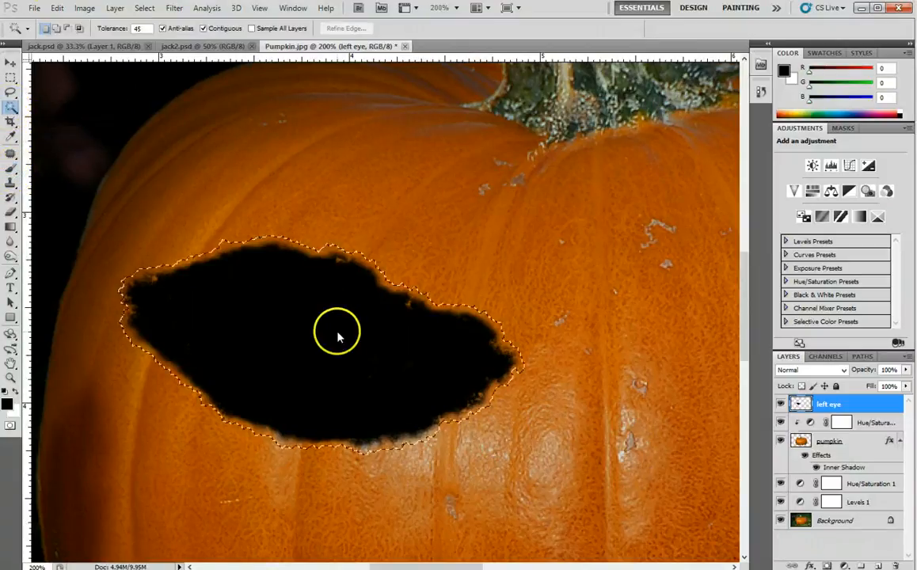
left_click(57, 9)
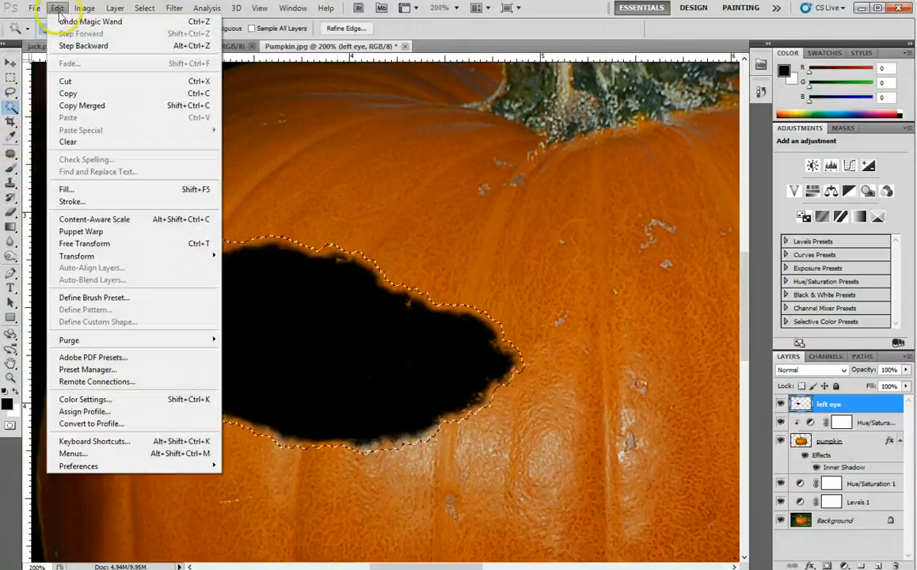
left_click(462, 33)
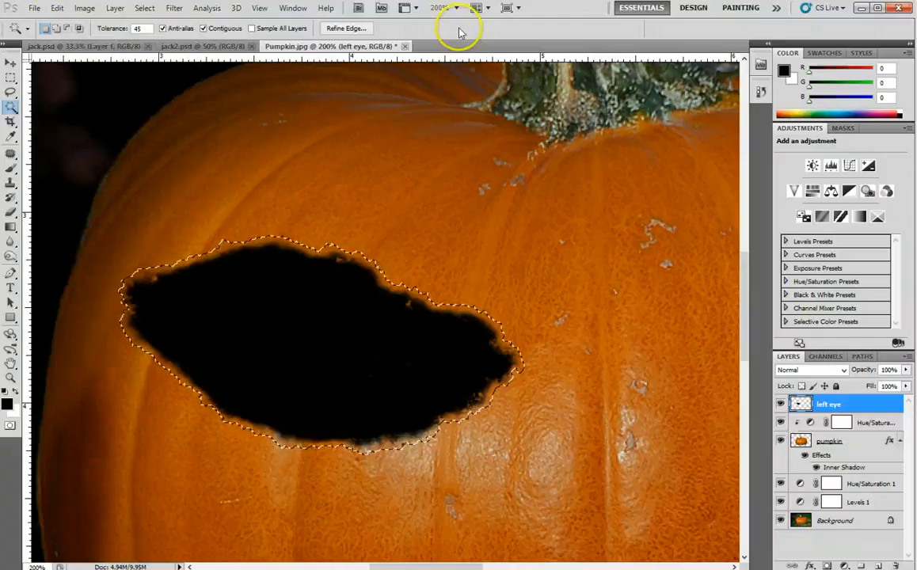
left_click(57, 8)
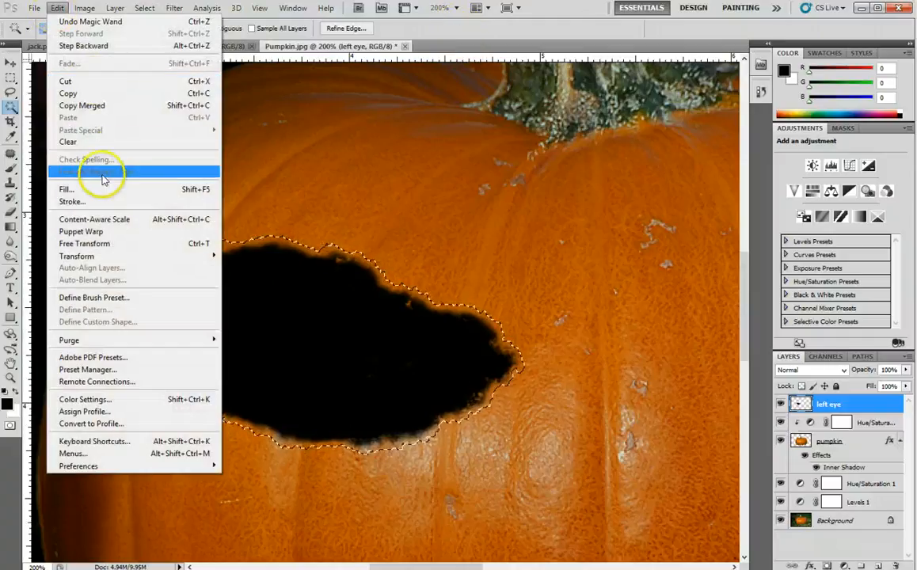
left_click(106, 190)
left_click(314, 153)
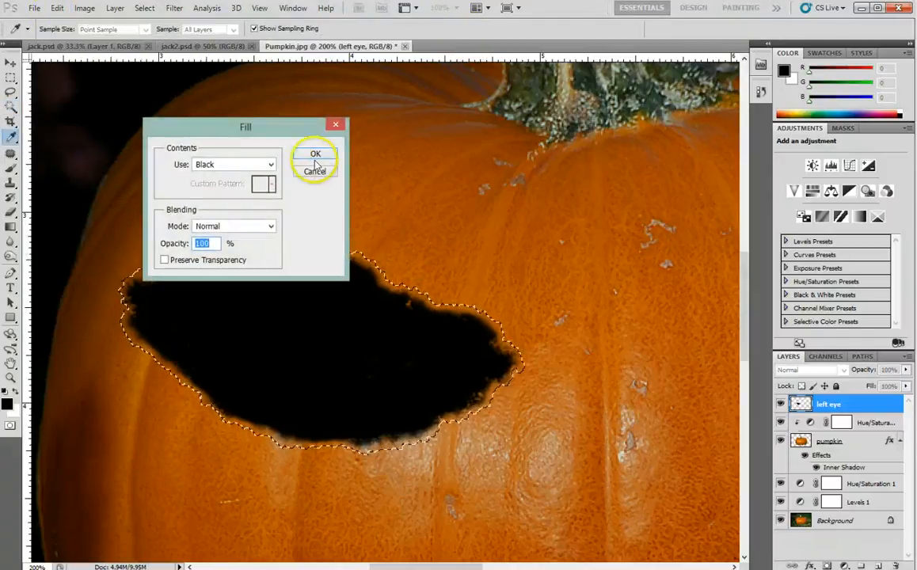
key("w")
key("ctrl+d")
left_click(509, 320)
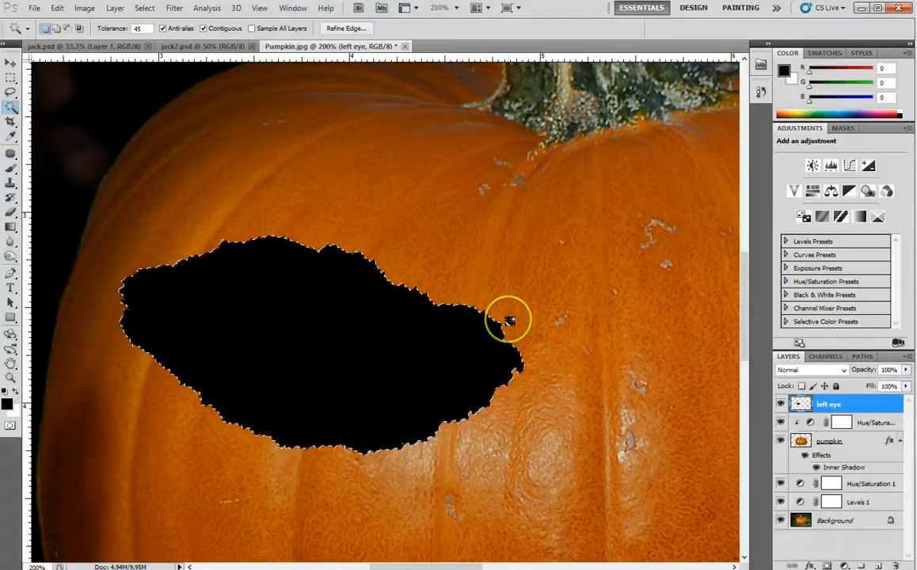
key("ctrl+d")
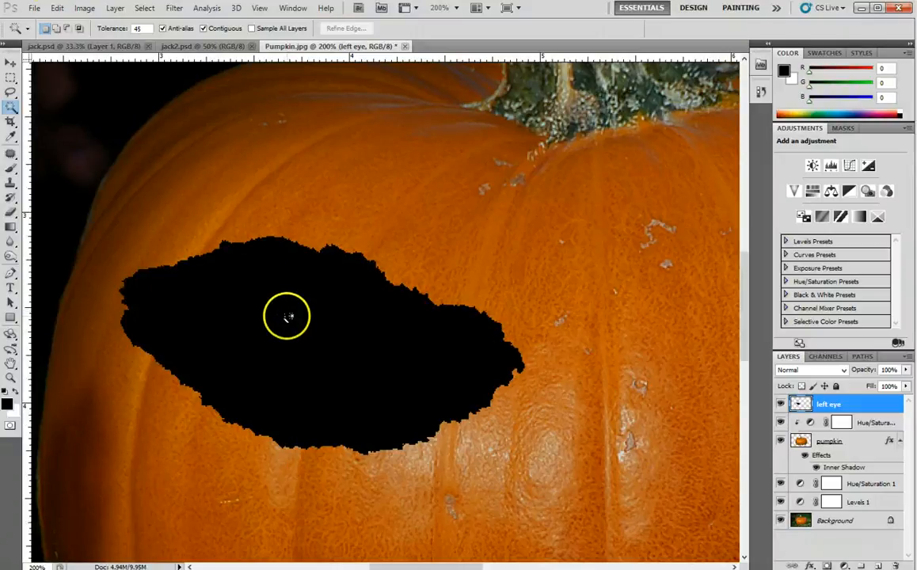
- Undo the eye's black fill, deselect it, and brush solid black over the remaining specks inside the shape
left_click(374, 326)
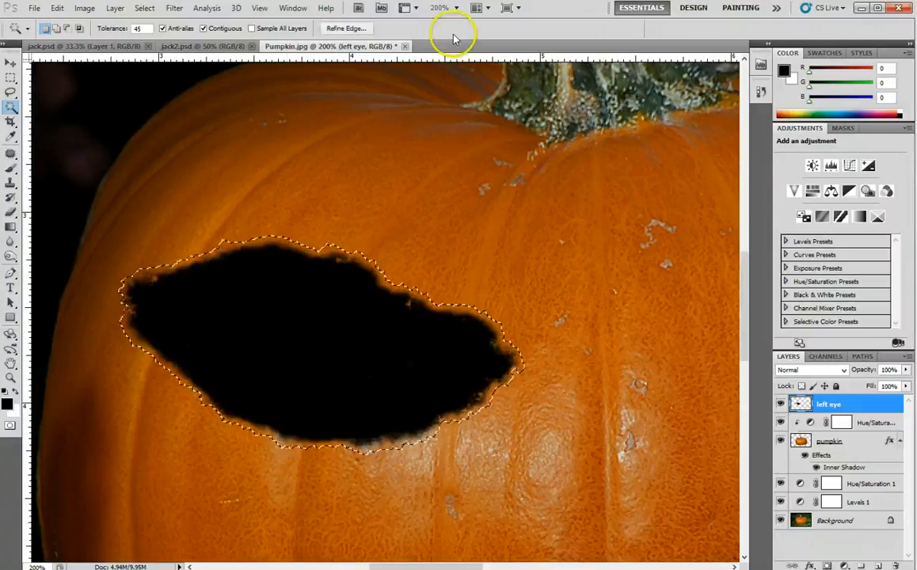
key("ctrl+d")
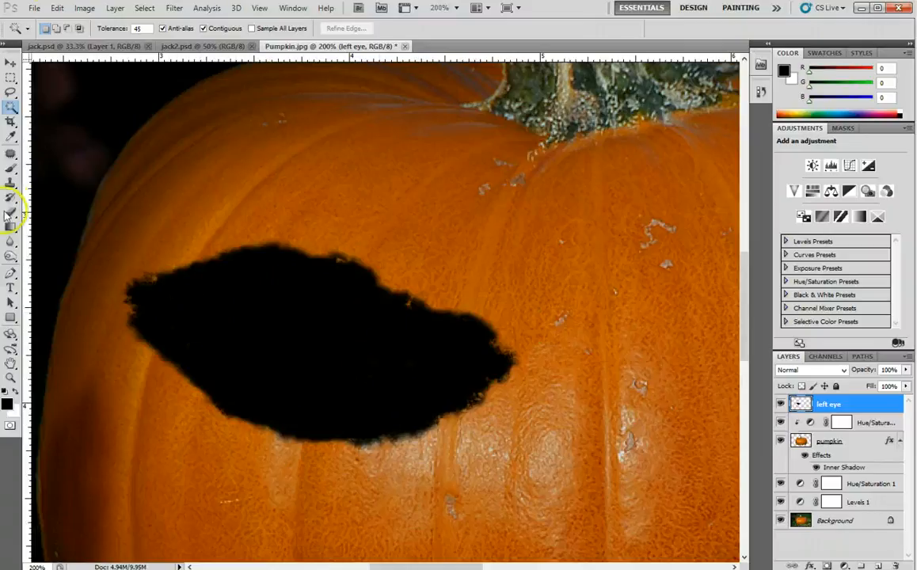
left_click(10, 169)
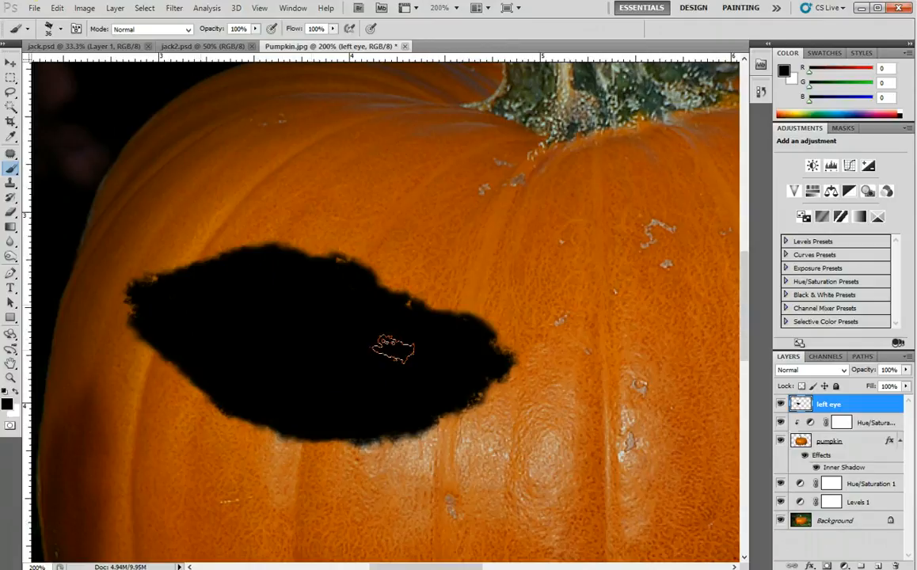
mouse_move(394, 348)
left_mouse_down()
mouse_move(261, 274)
mouse_move(292, 272)
mouse_move(187, 300)
mouse_move(184, 333)
mouse_move(274, 385)
mouse_move(406, 376)
mouse_move(450, 355)
mouse_move(300, 298)
mouse_move(248, 289)
mouse_move(277, 316)
mouse_move(274, 362)
mouse_move(340, 325)
mouse_move(296, 304)
mouse_move(343, 292)
mouse_move(453, 339)
mouse_move(373, 399)
mouse_move(336, 410)
mouse_move(256, 348)
left_mouse_up()
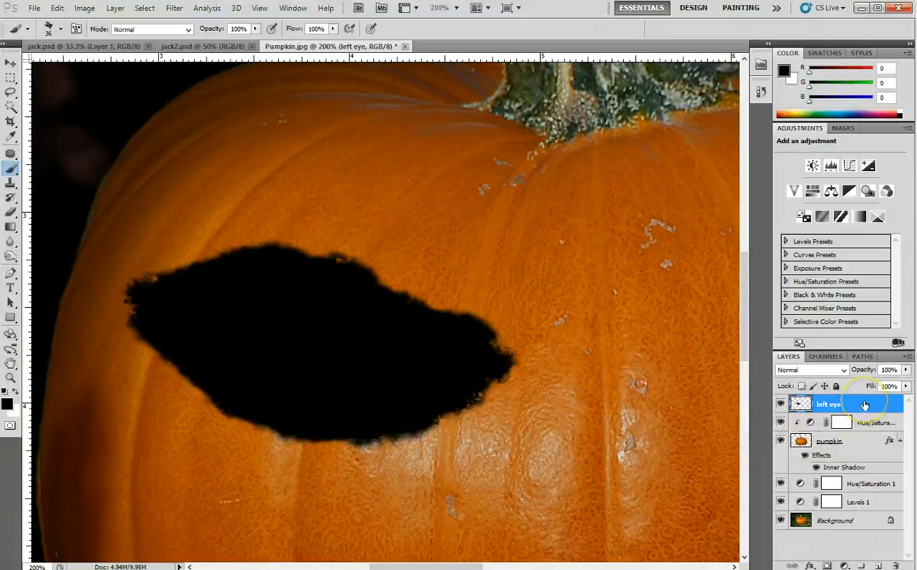
- Duplicate the "left eye" layer as "left eye inside", place the copy beneath the original, and hide "left eye"
left_click_drag(865, 404, 877, 565)
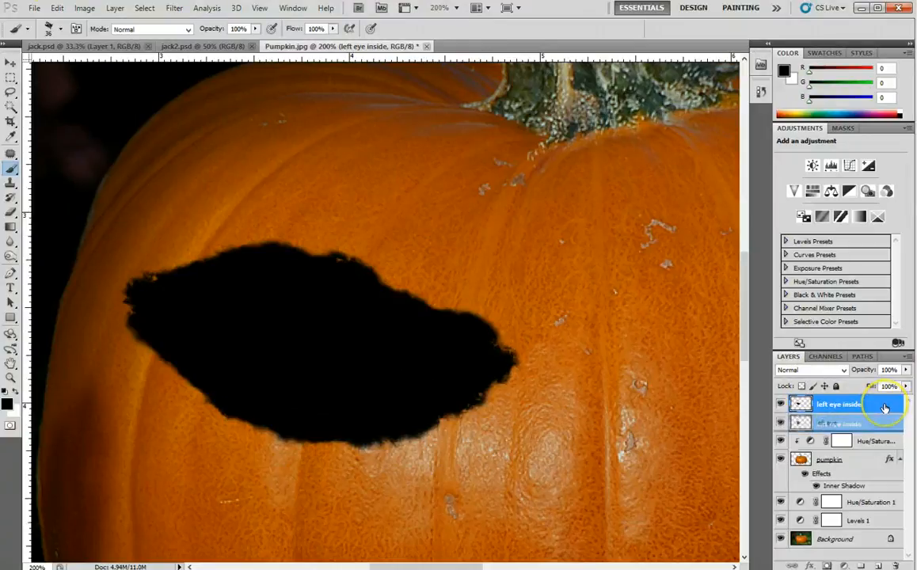
left_click_drag(887, 409, 886, 422)
left_click(780, 404)
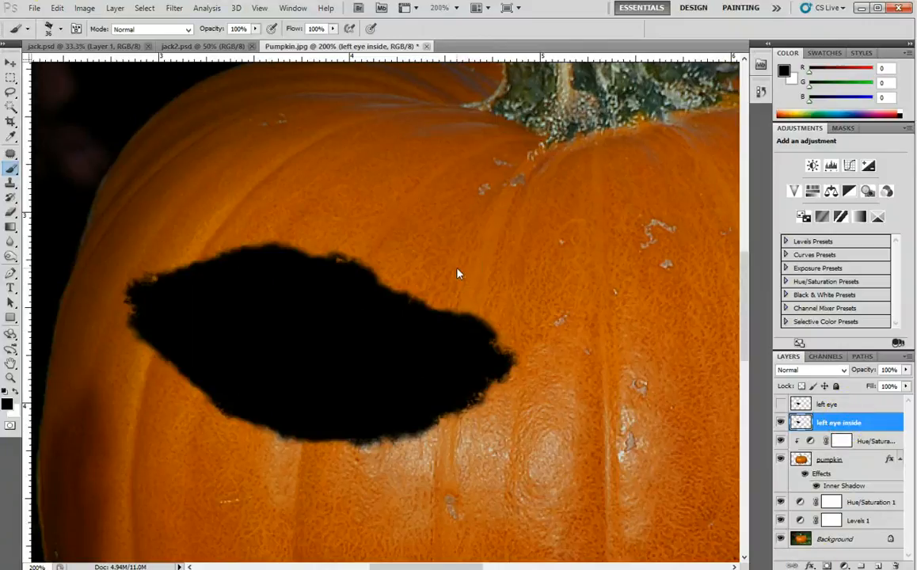
- Shift the "left eye inside" shape slightly toward the pumpkin's centre and rotate it by -6.43° with Free Transform
key("ctrl+minus")
key("ctrl+minus")
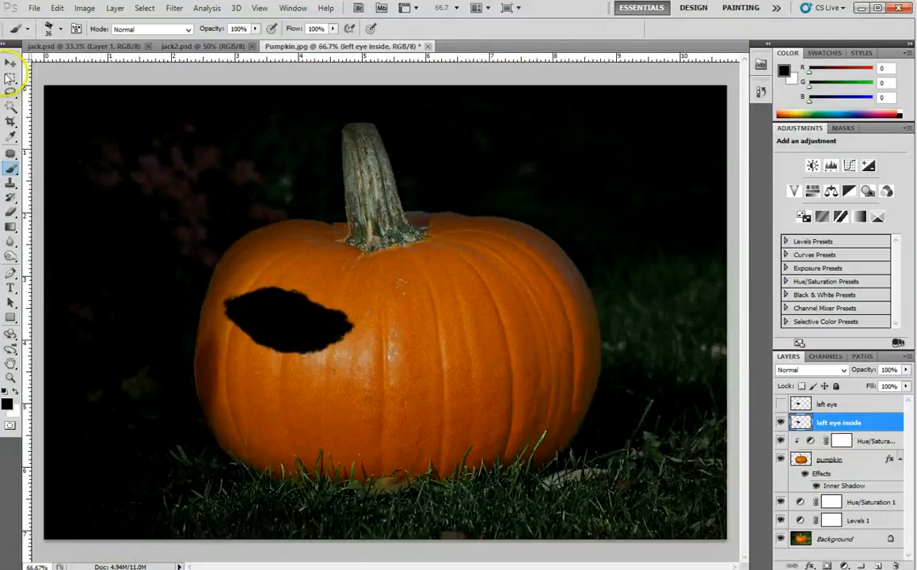
left_click(9, 62)
left_click_drag(301, 323, 325, 333)
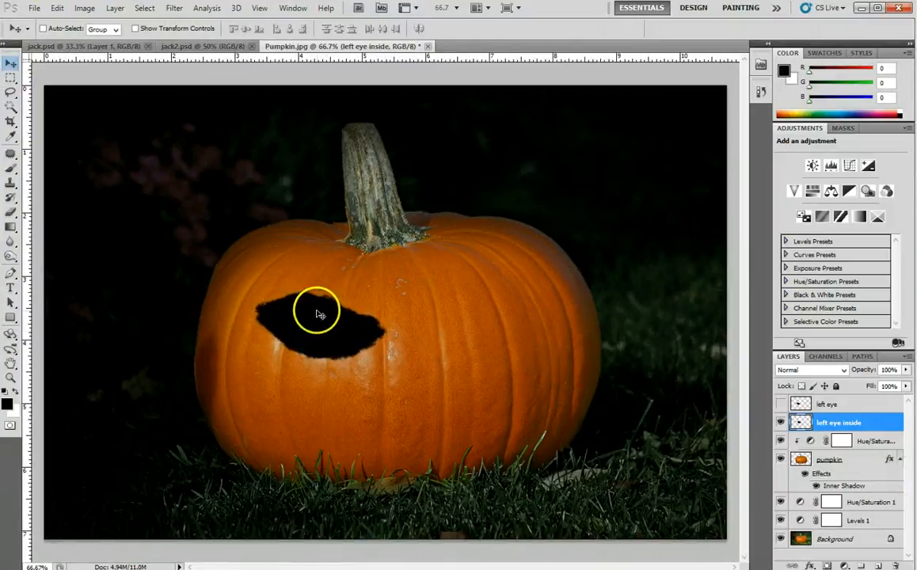
key("ctrl+t")
left_click_drag(408, 291, 404, 281)
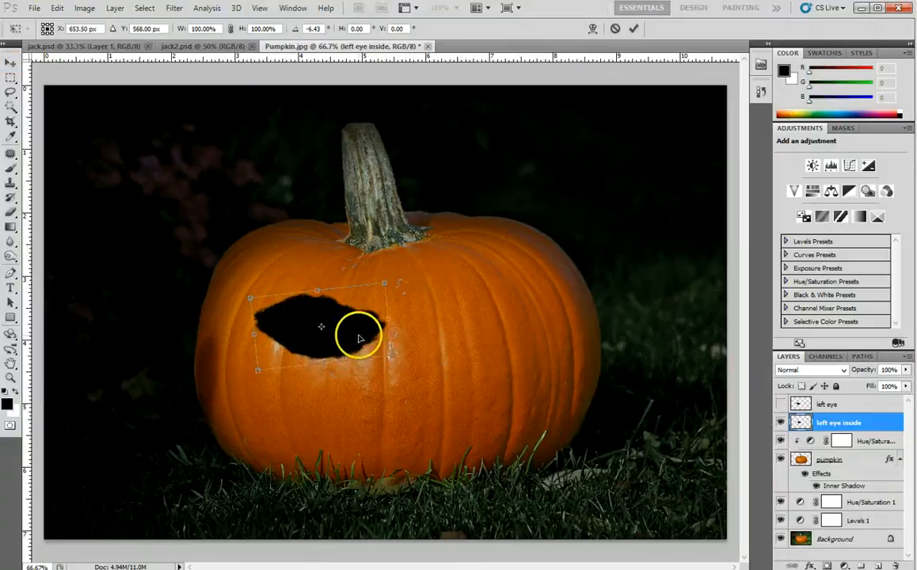
left_click_drag(359, 336, 352, 337)
left_click(352, 339)
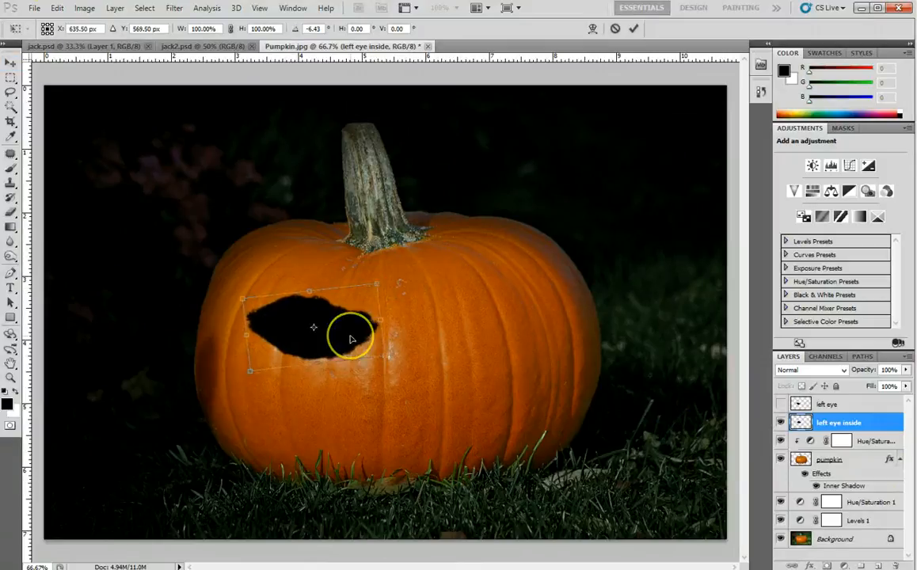
key("Return")
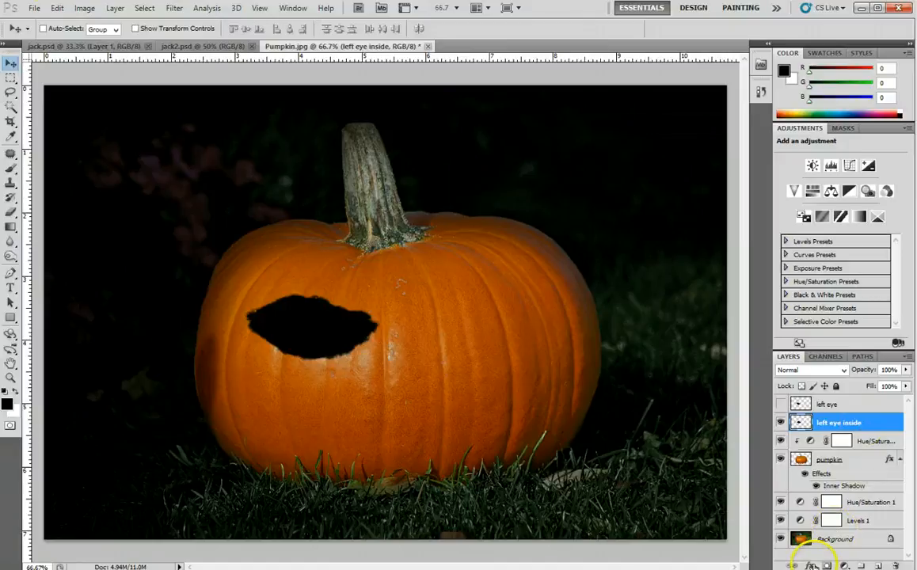
- Add Bevel and Emboss to "left eye inside" using Inner Bevel, Chisel Hard, 83% depth and 6 px size
left_click(810, 565)
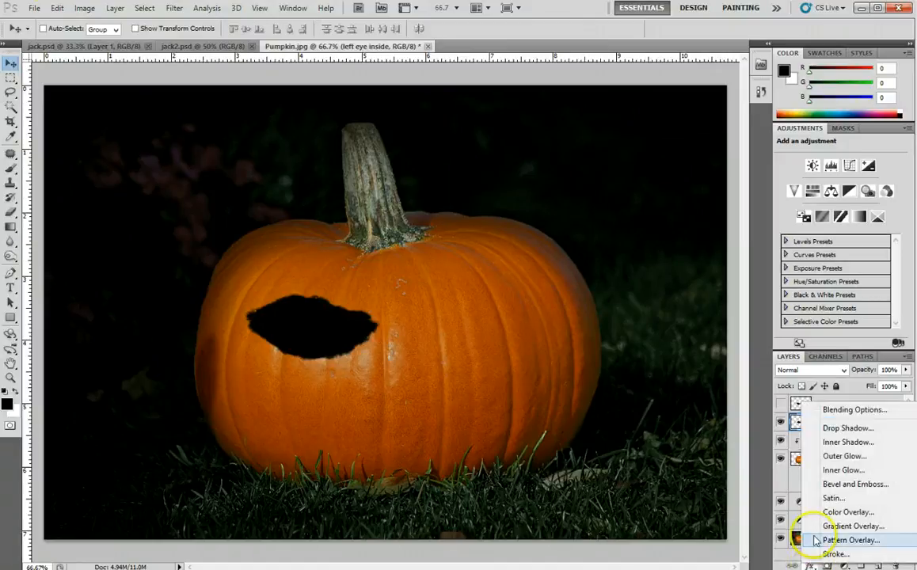
left_click(827, 483)
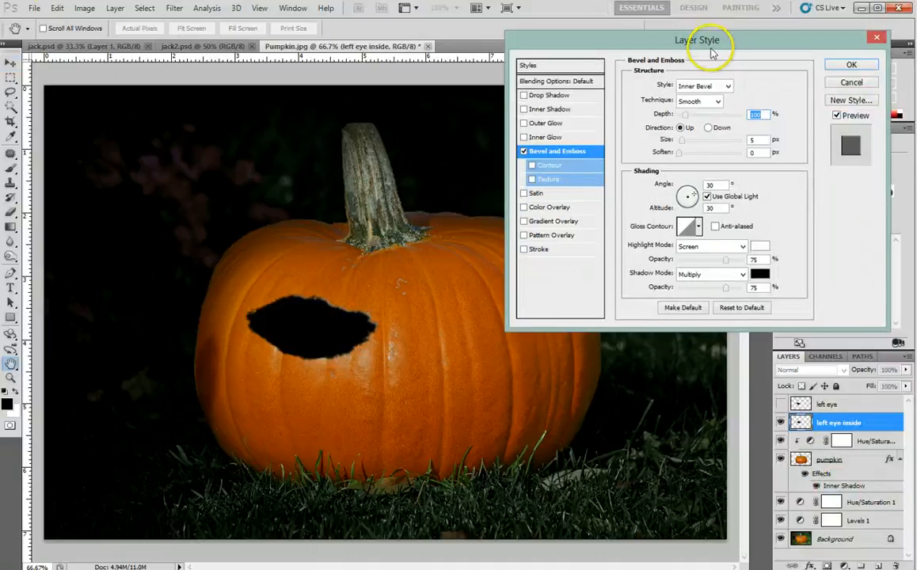
left_click_drag(643, 40, 627, 94)
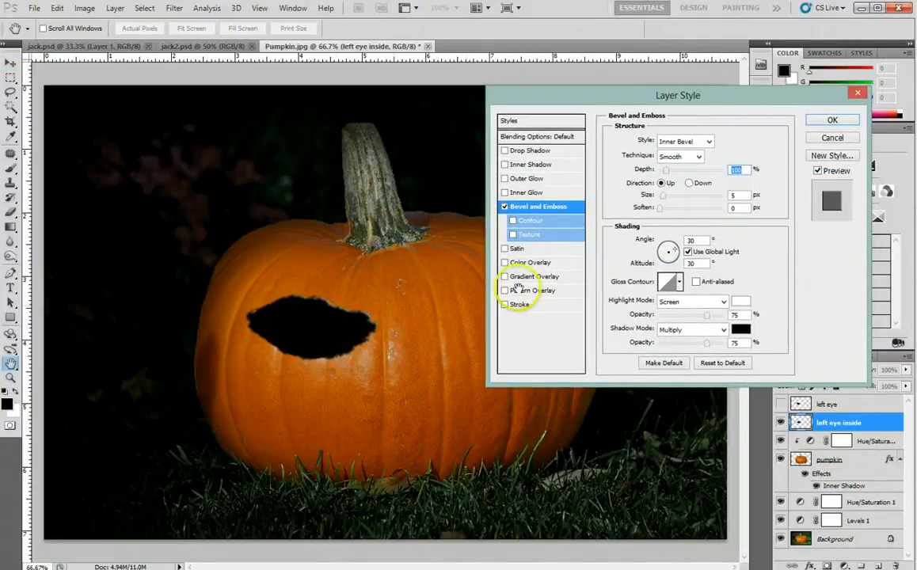
left_click(691, 143)
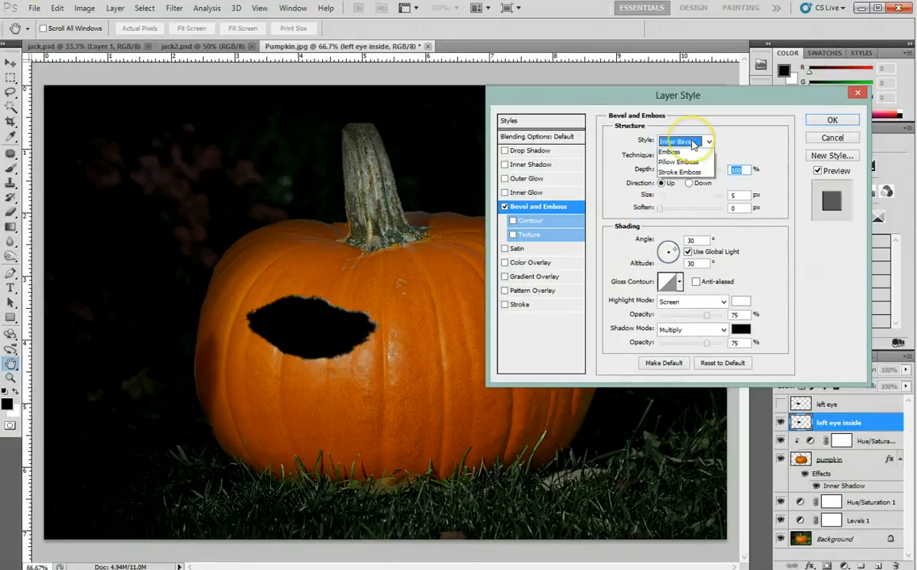
left_click(679, 131)
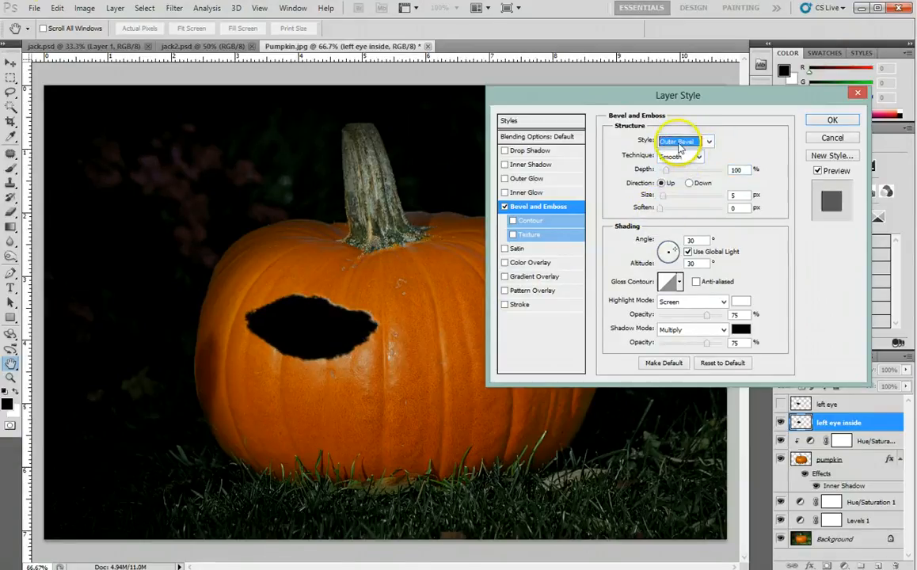
left_click(679, 141)
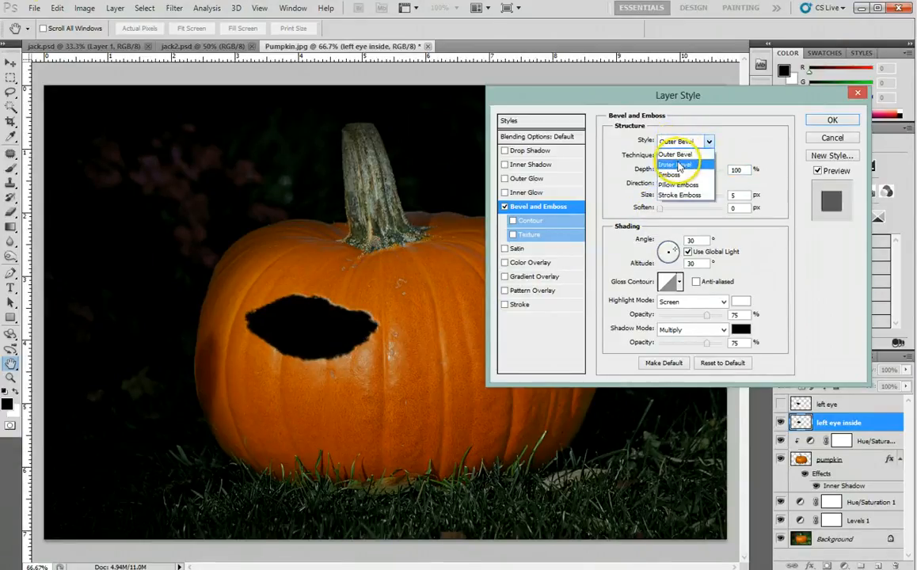
left_click(678, 152)
left_click(680, 157)
left_click(677, 179)
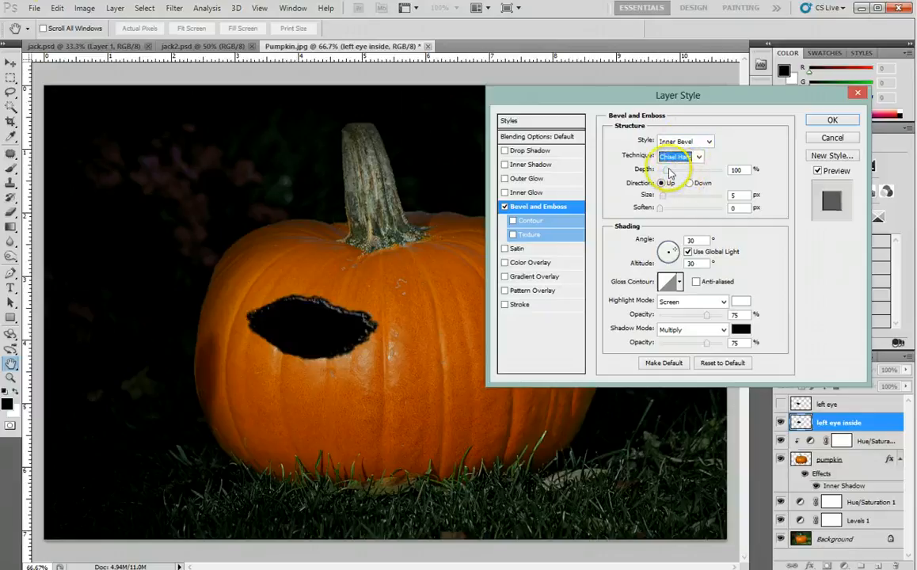
key("Tab")
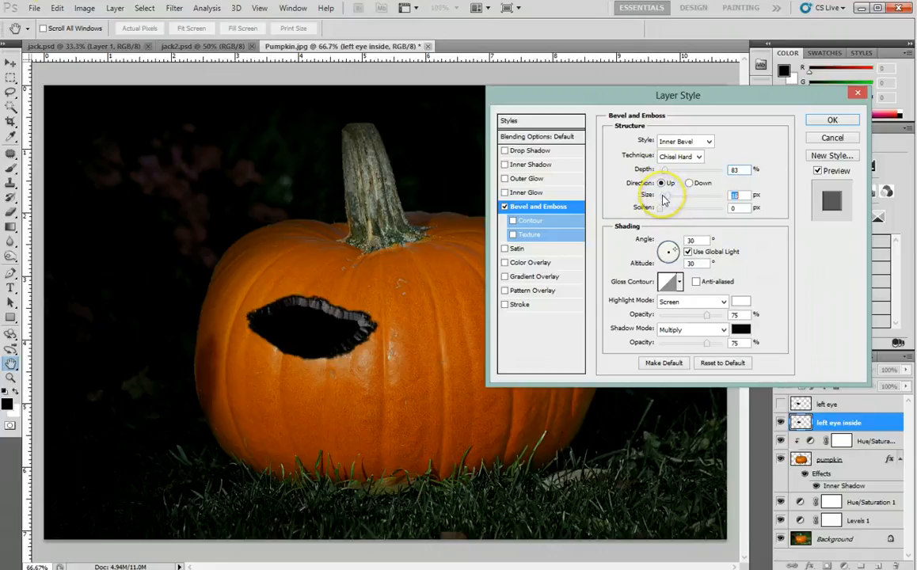
key("Tab")
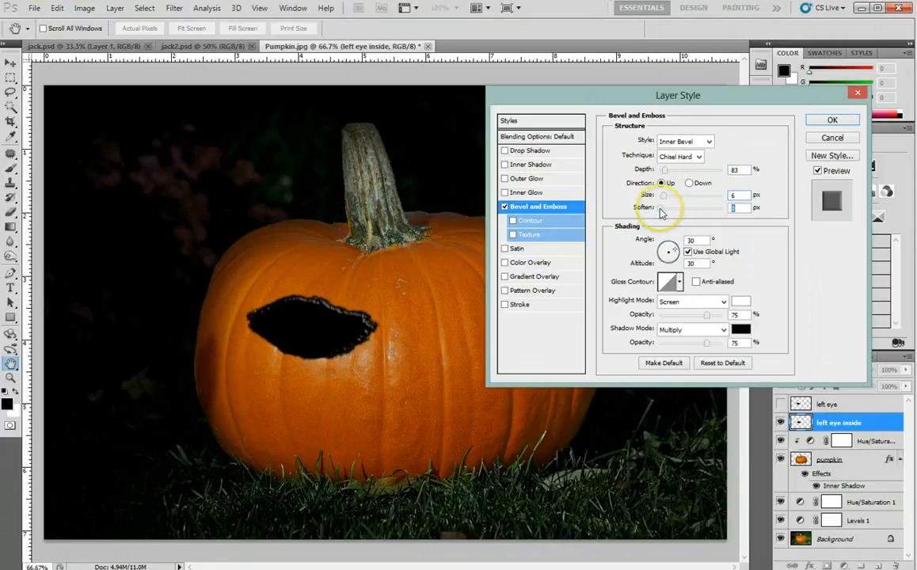
- Try the Outer Bevel style with different depths in both the Up and Down directions, and return the style to Inner Bevel
left_click(682, 141)
left_click(687, 151)
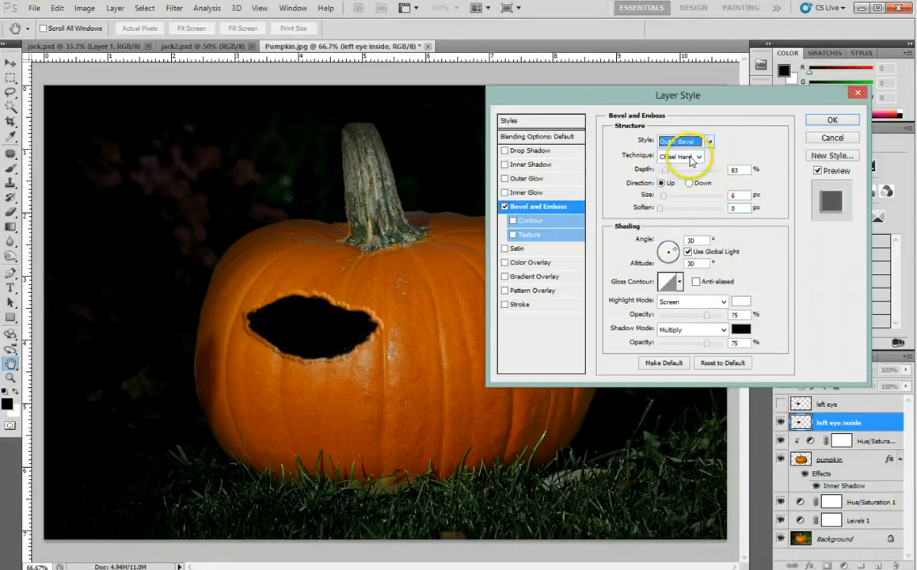
key("Tab")
key("Tab")
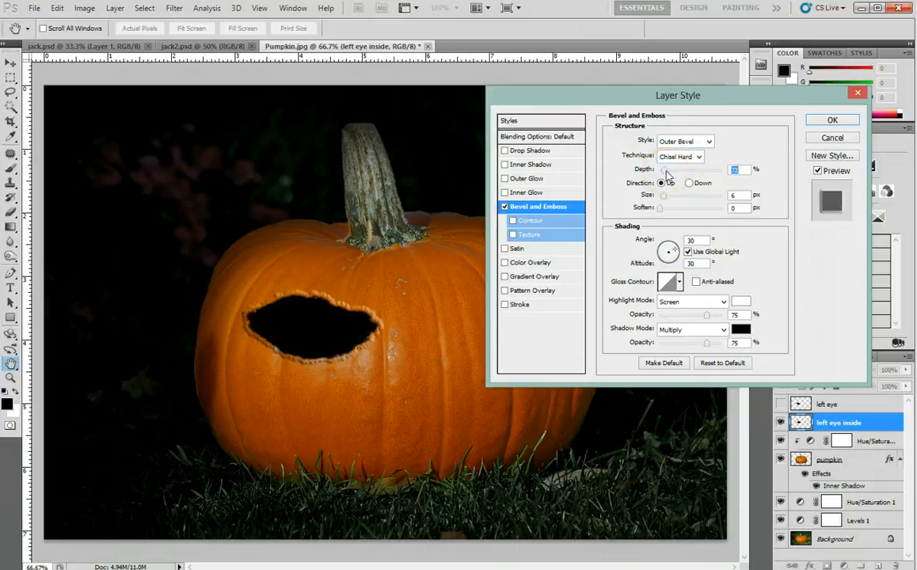
left_click_drag(666, 172, 663, 172)
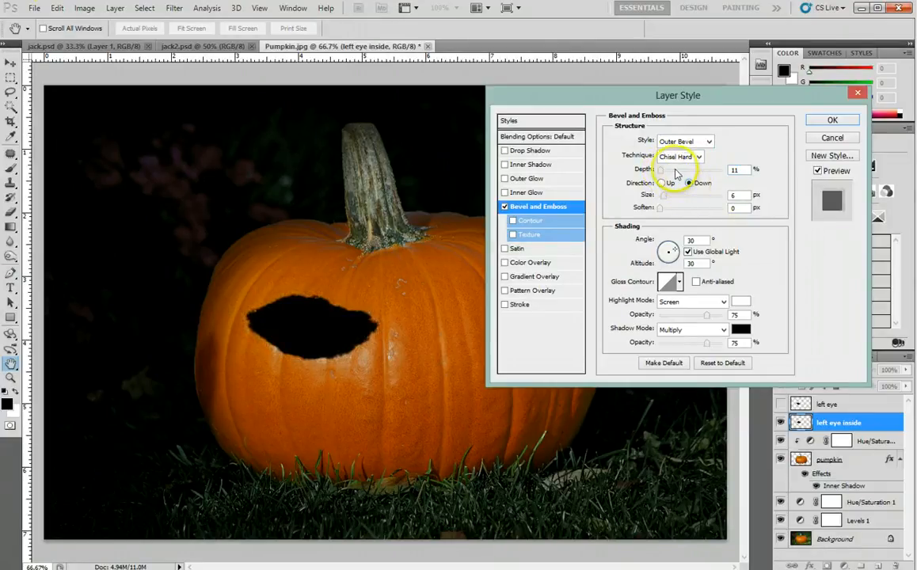
left_click(662, 172)
left_click_drag(662, 174, 663, 173)
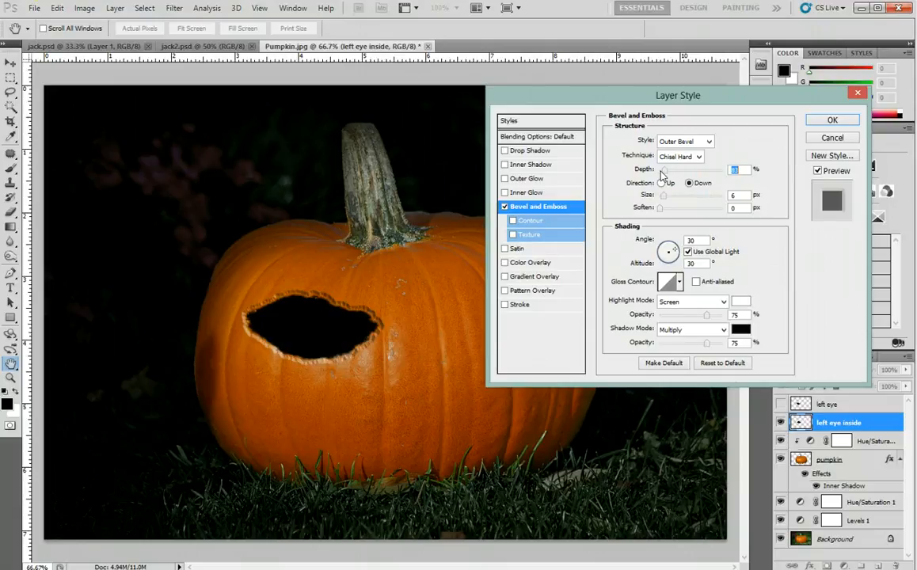
left_click(660, 183)
left_click(659, 173)
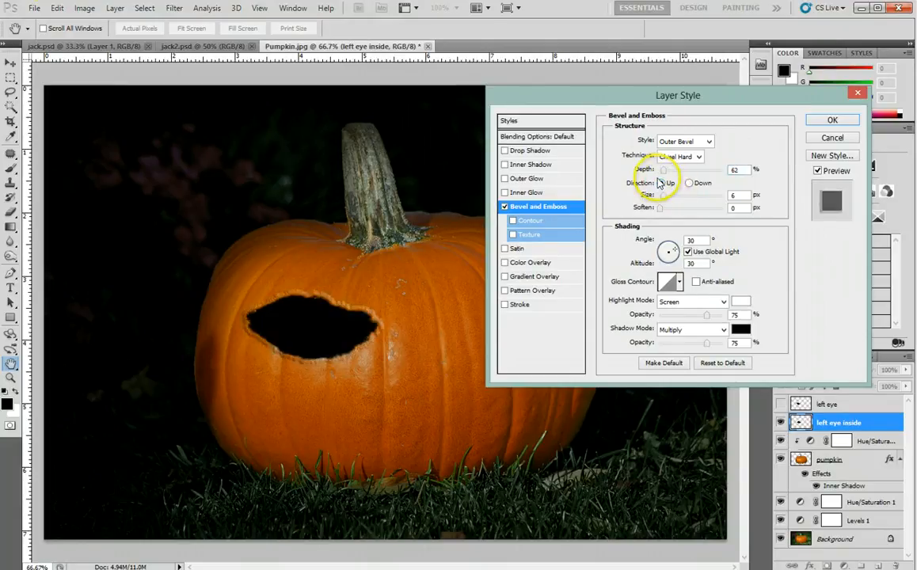
left_click(697, 142)
left_click(688, 159)
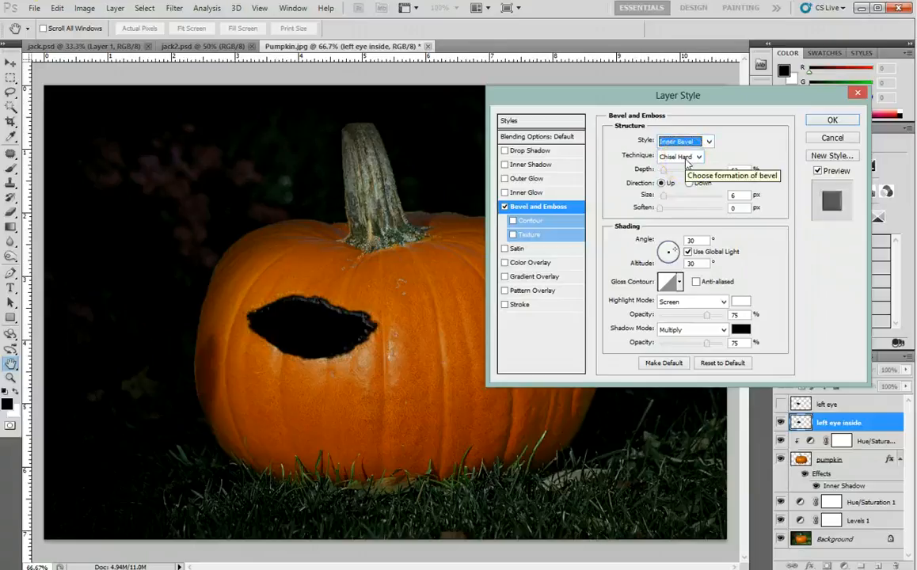
left_click(680, 161)
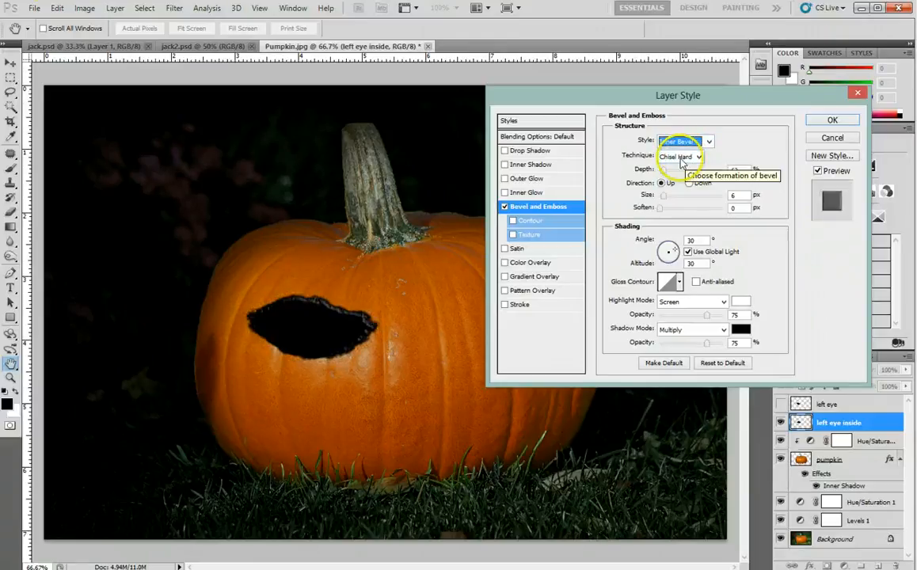
- Set the bevel's depth to 144% and size to 5 px, and its shading to a 169° angle and 5° altitude without Global Light
left_click_drag(661, 173, 664, 175)
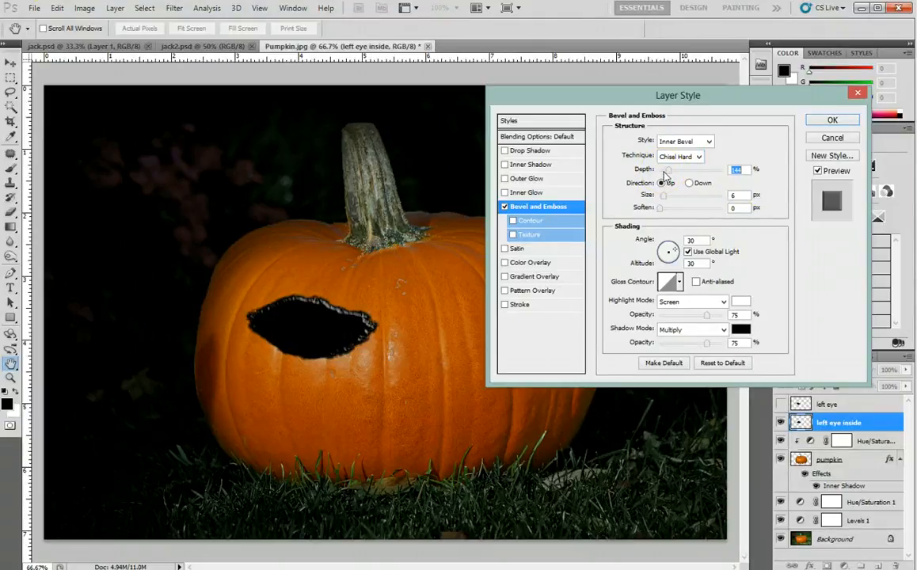
left_click(662, 183)
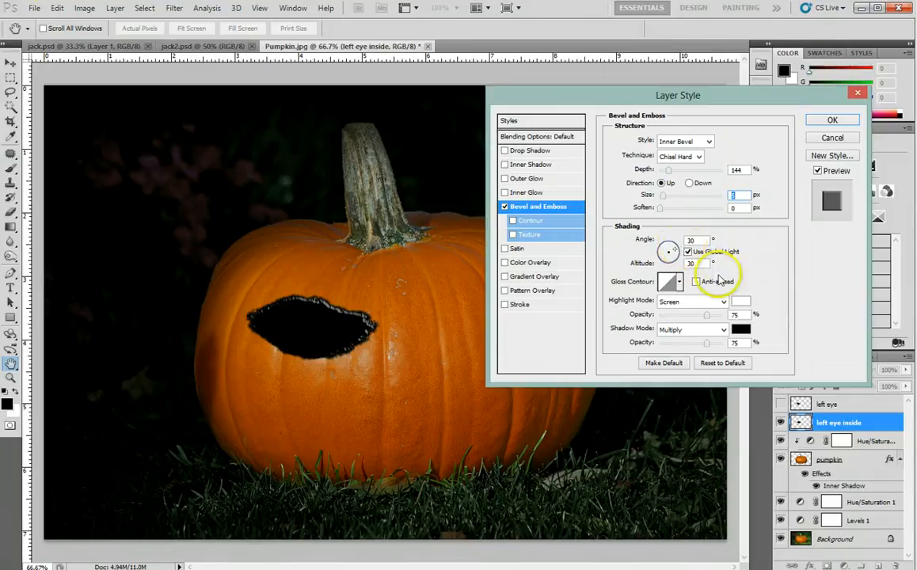
left_click(688, 251)
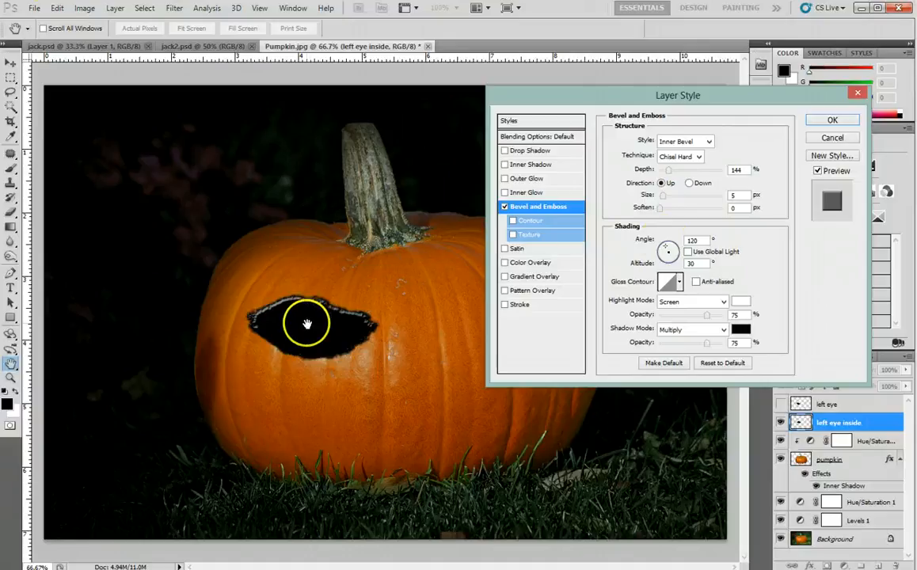
left_click_drag(663, 237, 663, 253)
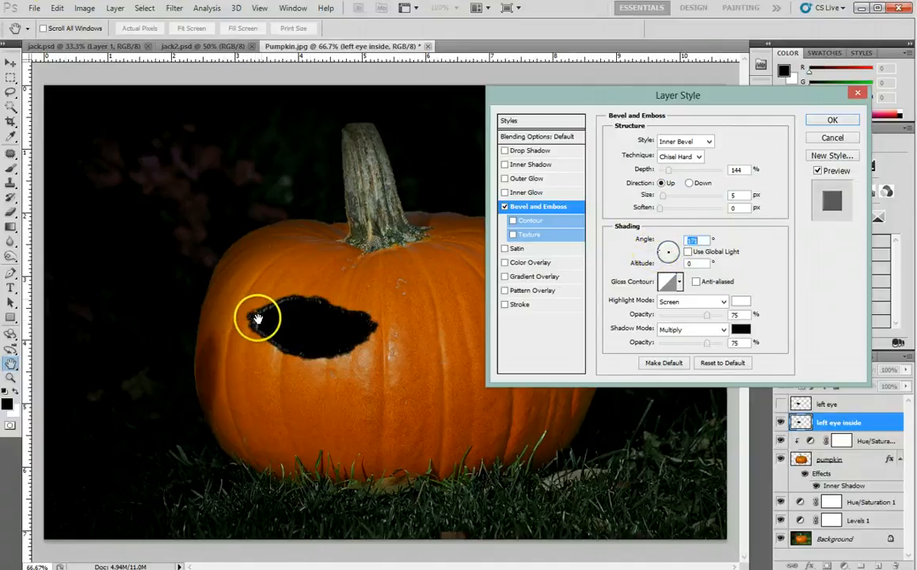
left_click(662, 252)
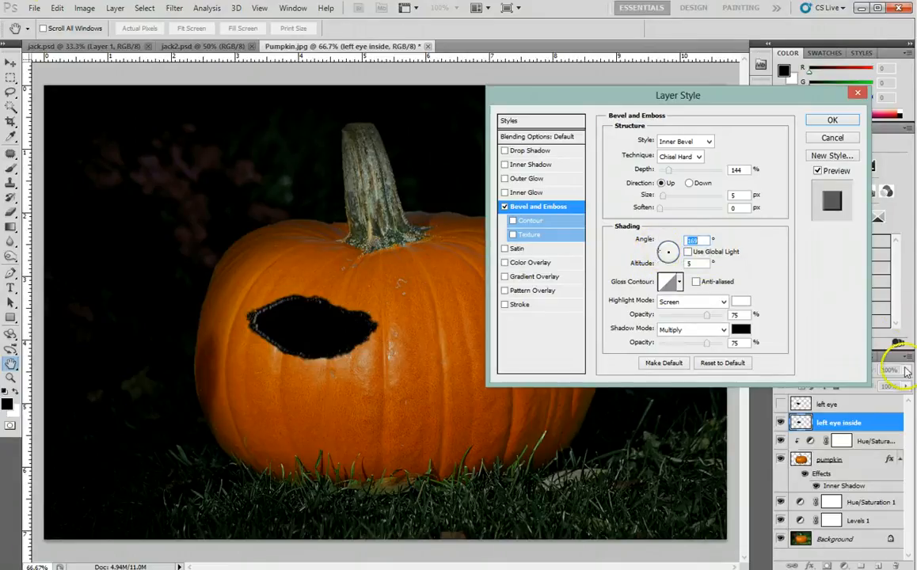
- Set the bevel's highlight colour to a bright orange and its highlight mode to Normal
left_click(681, 302)
left_click(669, 304)
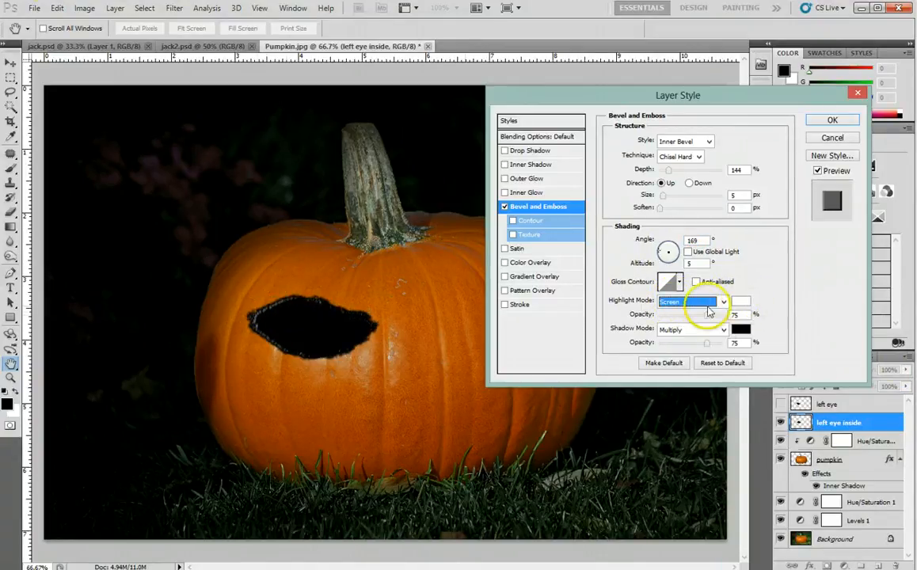
left_click(740, 303)
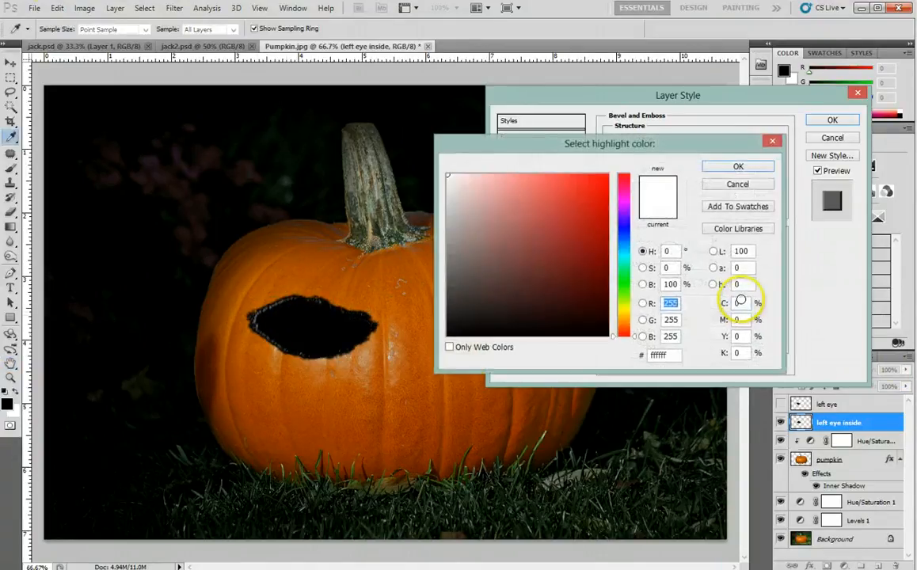
left_click(626, 320)
left_click(593, 227)
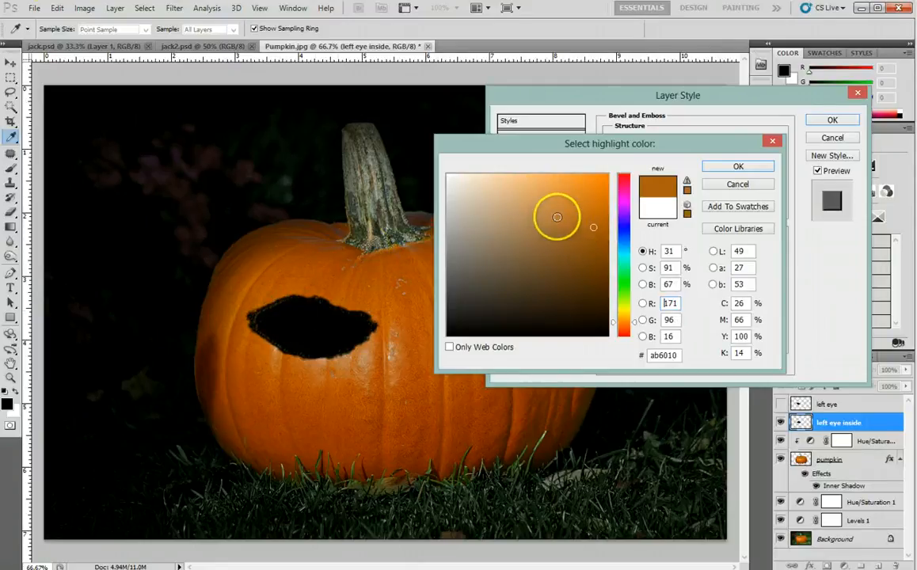
mouse_move(556, 217)
left_mouse_down()
mouse_move(567, 190)
mouse_move(599, 197)
mouse_move(588, 241)
mouse_move(582, 191)
mouse_move(571, 185)
mouse_move(581, 186)
left_mouse_up()
left_click(738, 166)
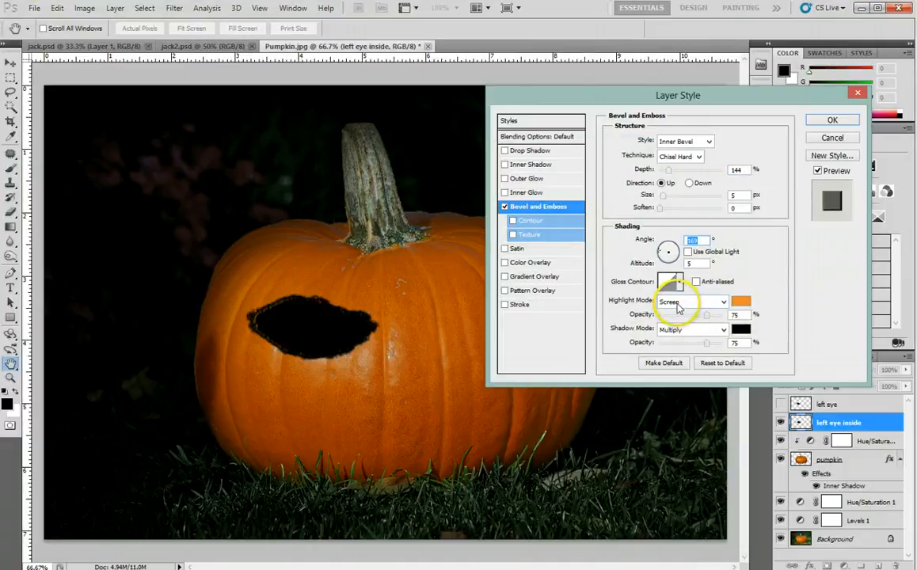
left_click(678, 306)
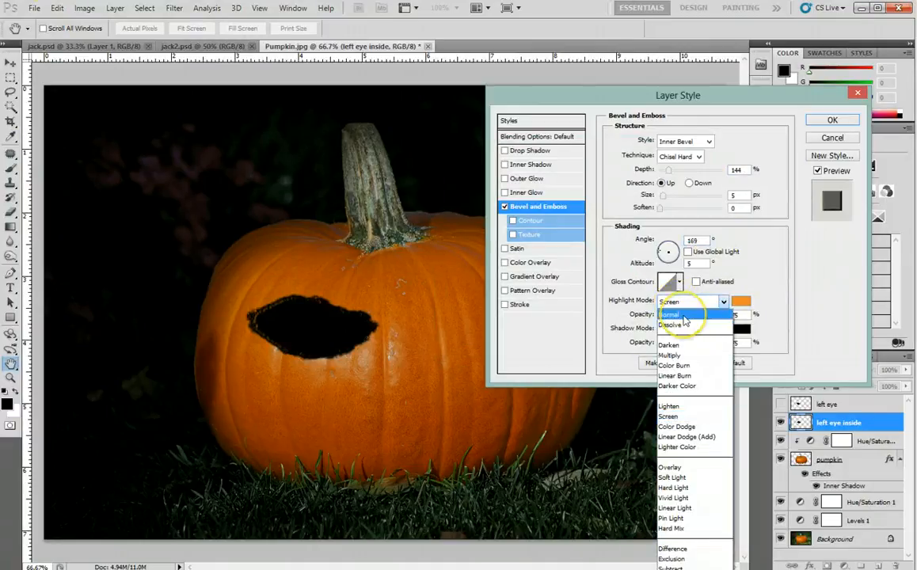
left_click(685, 319)
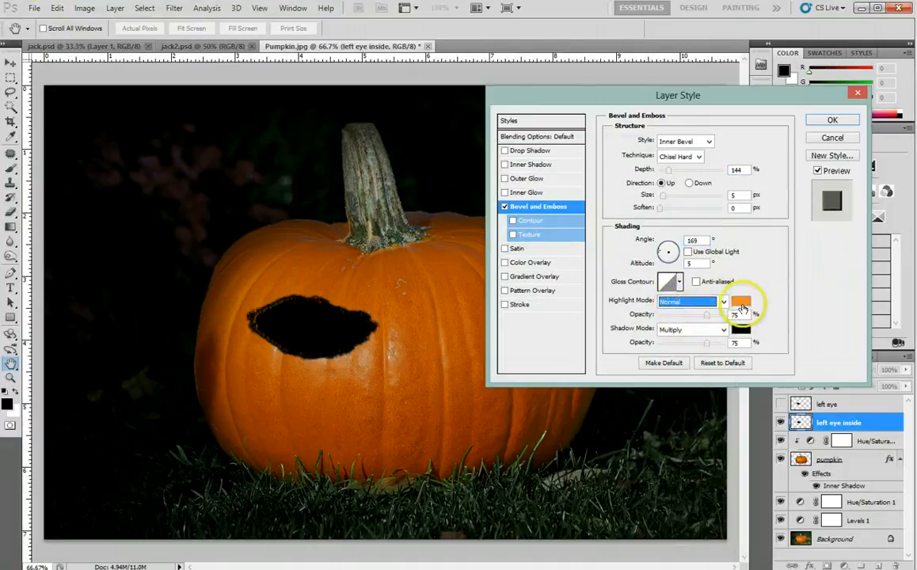
- Keep the bevel's shadow mode at Multiply and change its shadow colour to a saturated bright red
left_click(677, 335)
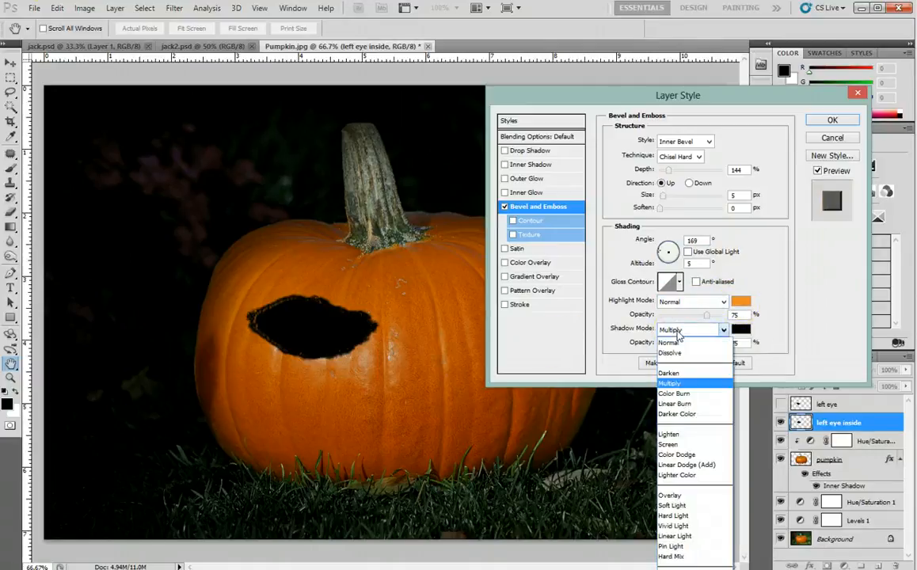
left_click(679, 334)
left_click(739, 328)
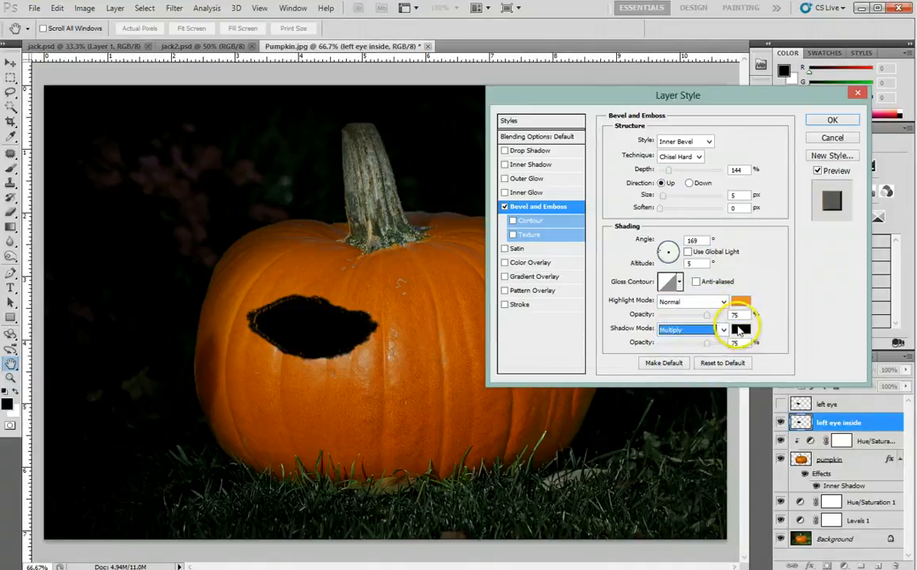
left_click(557, 217)
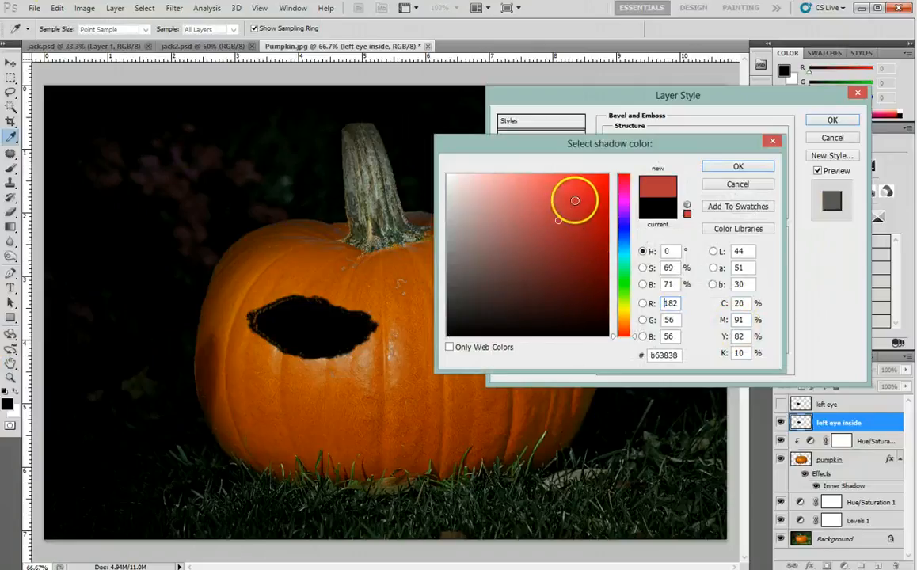
left_click(577, 201)
left_click(592, 190)
left_click(726, 168)
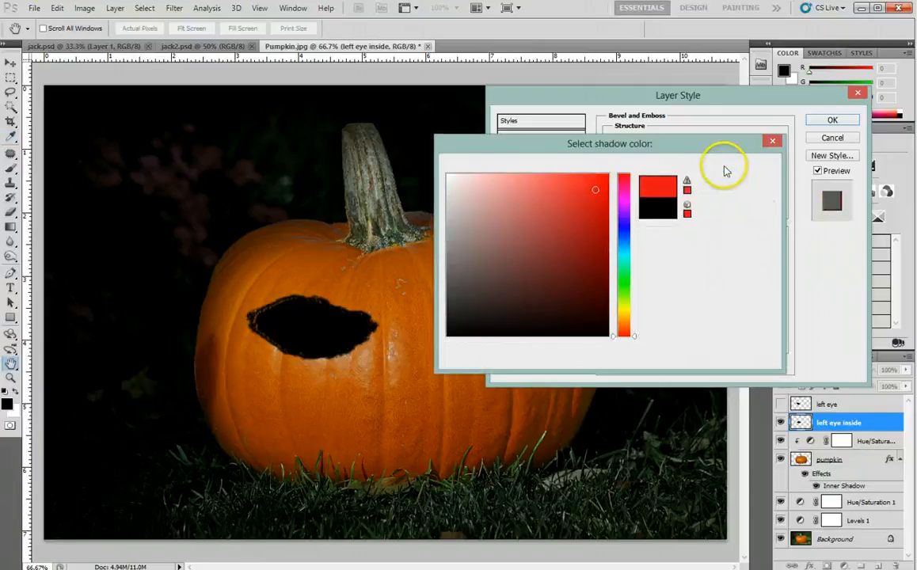
- Try Normal as the bevel's shadow mode and return it to Multiply
left_click(701, 331)
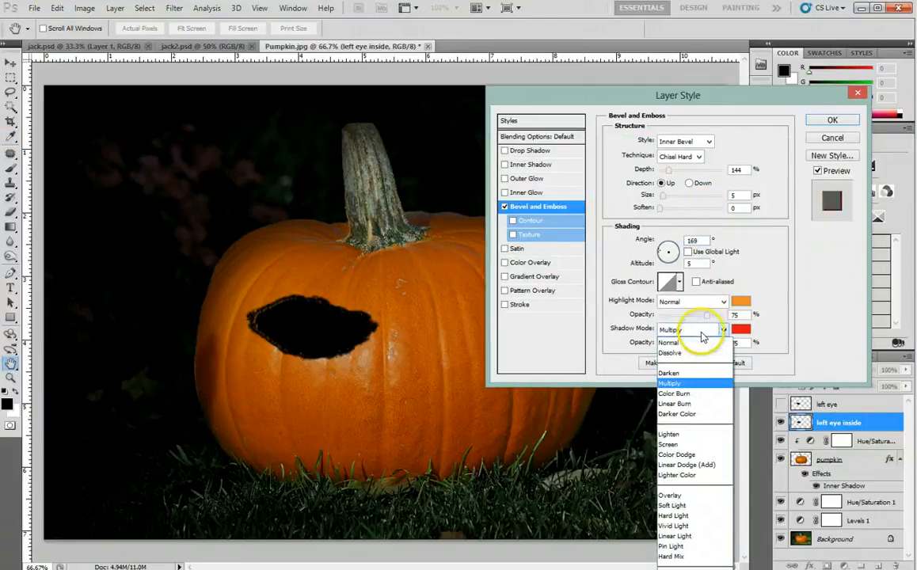
left_click(699, 349)
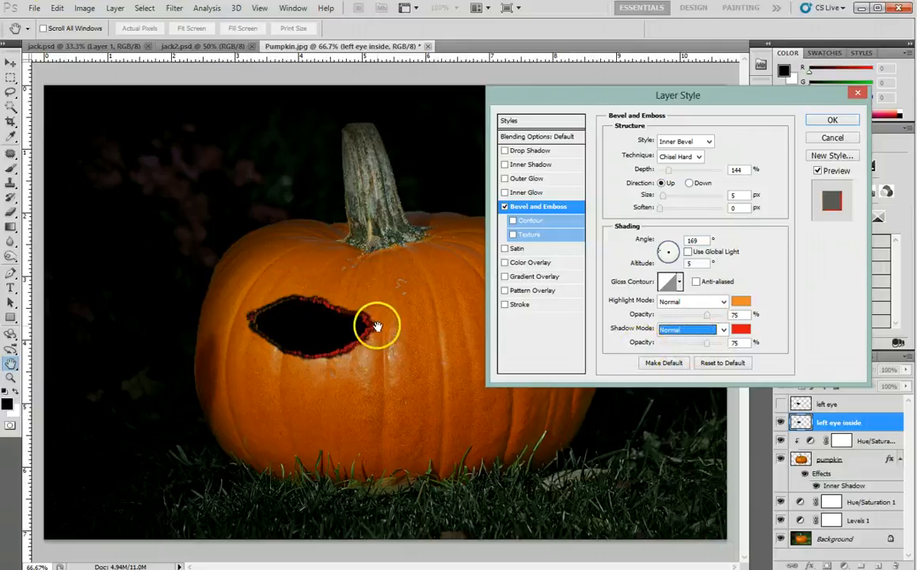
left_click(686, 329)
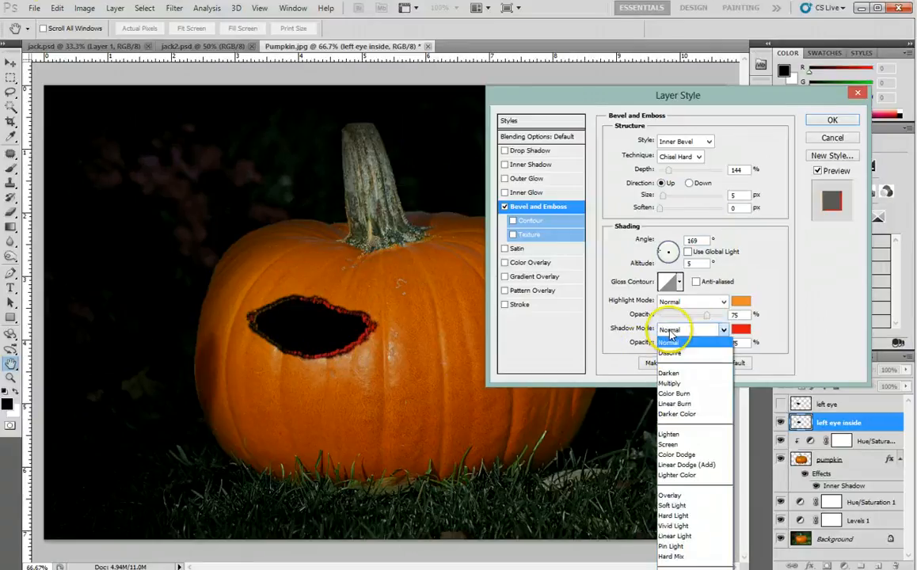
left_click(673, 383)
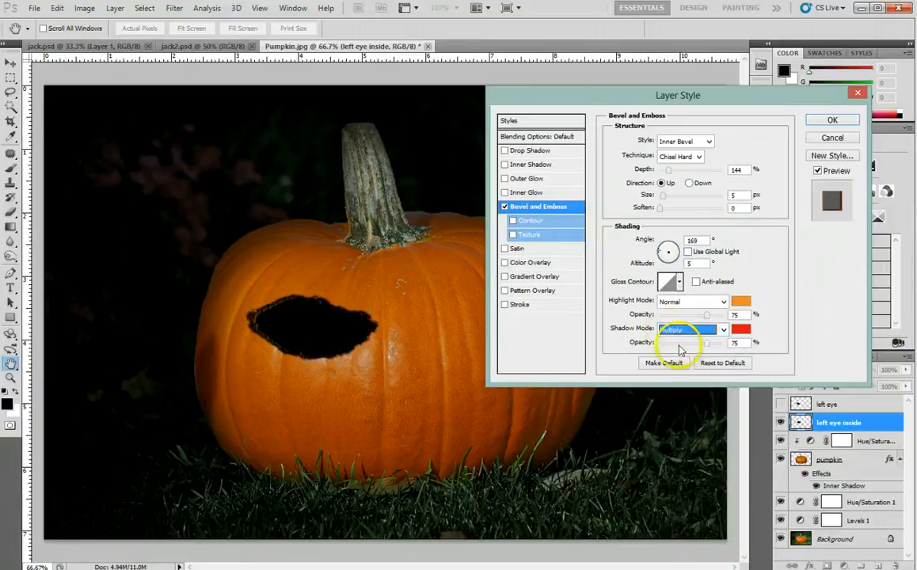
- Set the bevel's shadow colour to a lighter, softer red
left_click(739, 330)
left_click_drag(559, 276, 576, 185)
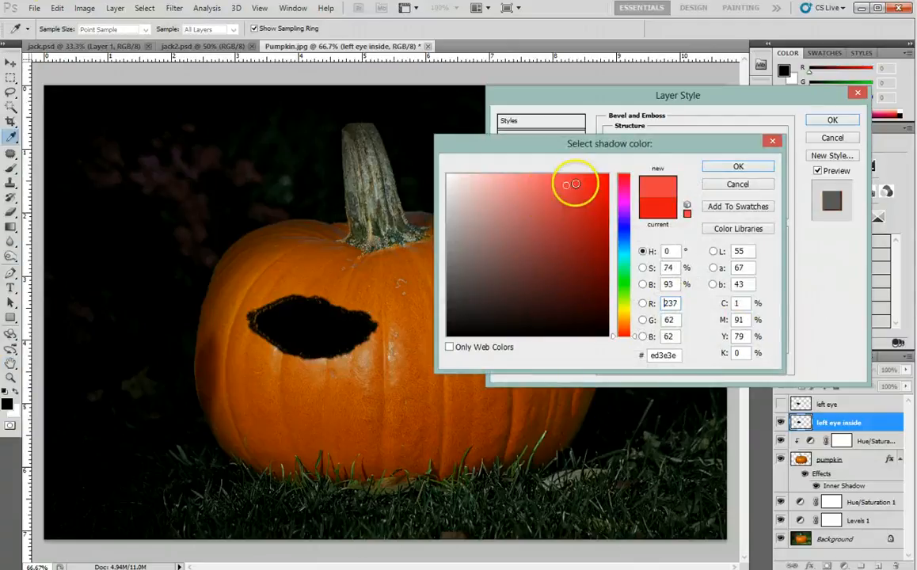
left_click(738, 166)
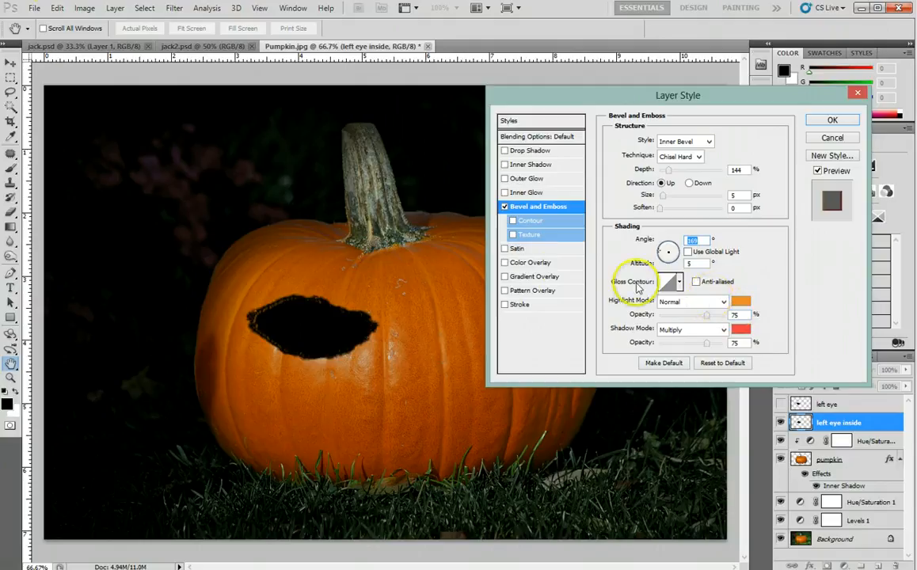
- Enable Texture for the bevel on "left eye inside" and reduce the pattern's scale to about 13%
left_click(514, 235)
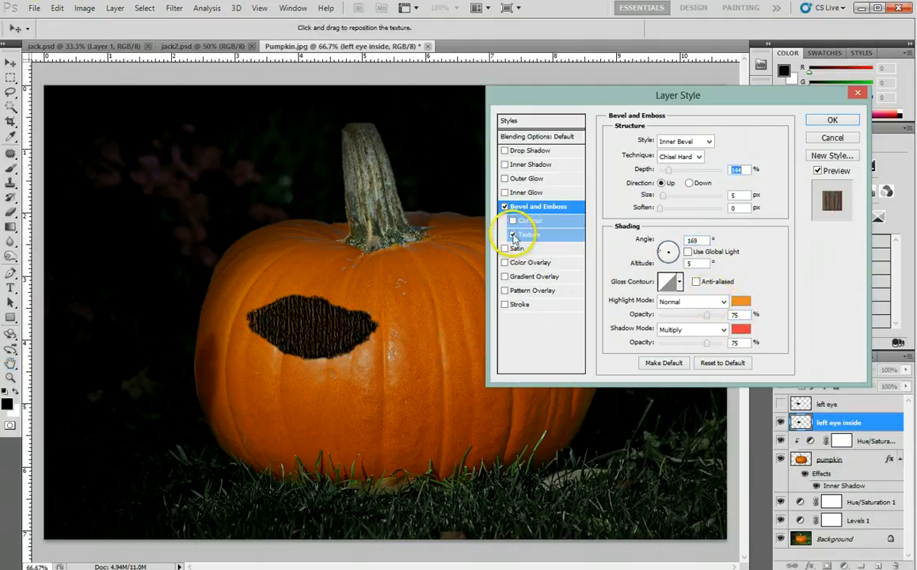
left_click(529, 236)
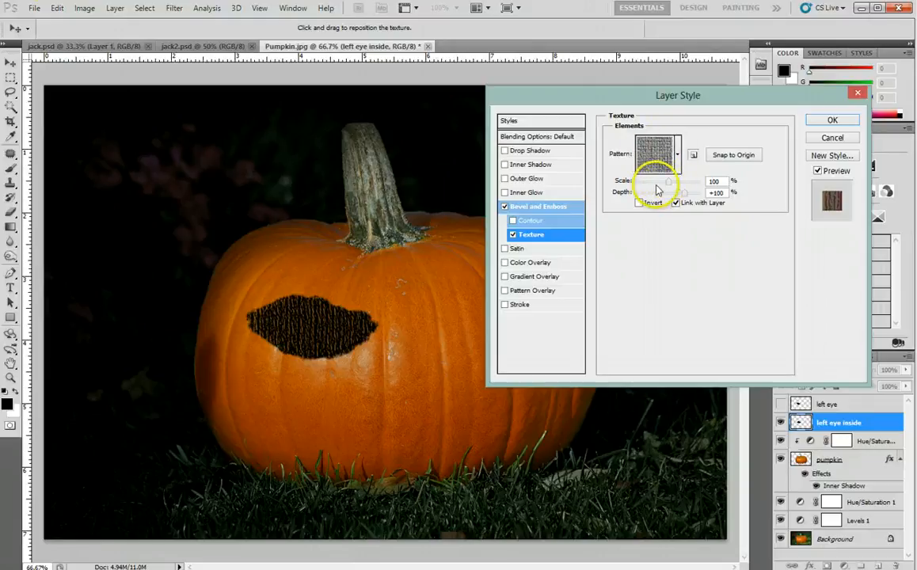
left_click_drag(665, 187, 641, 187)
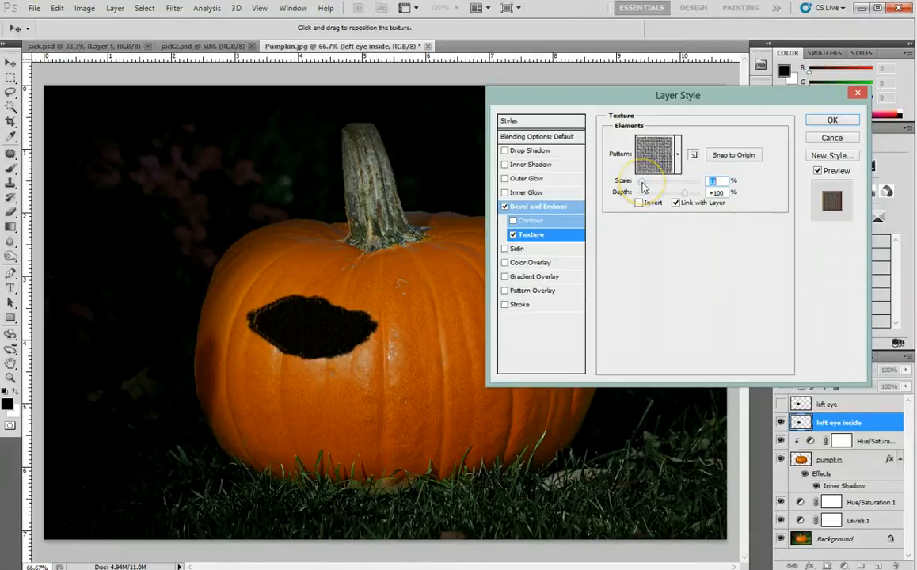
- Add a Color Overlay in an orange sampled from the pumpkin's surface, in Normal mode at about 48% opacity
left_click(529, 264)
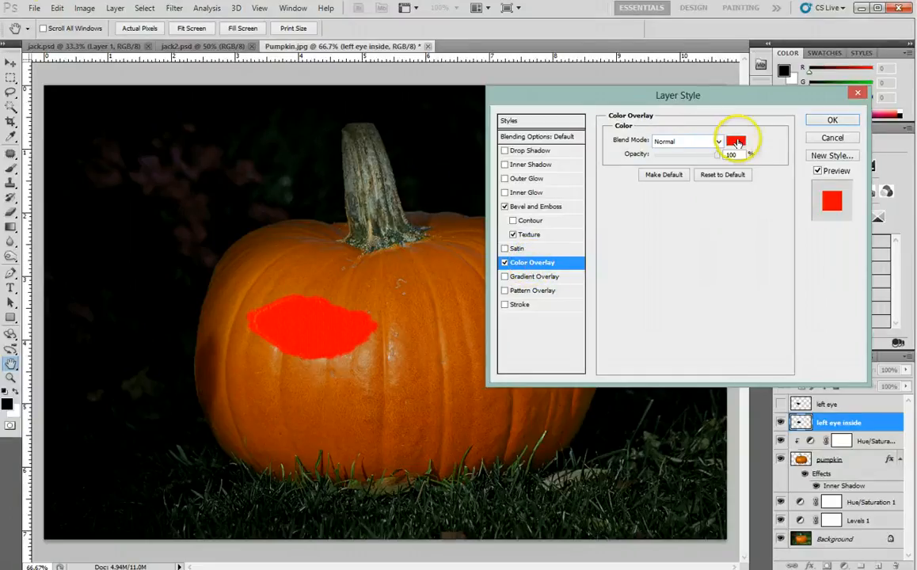
left_click(735, 141)
left_click(396, 353)
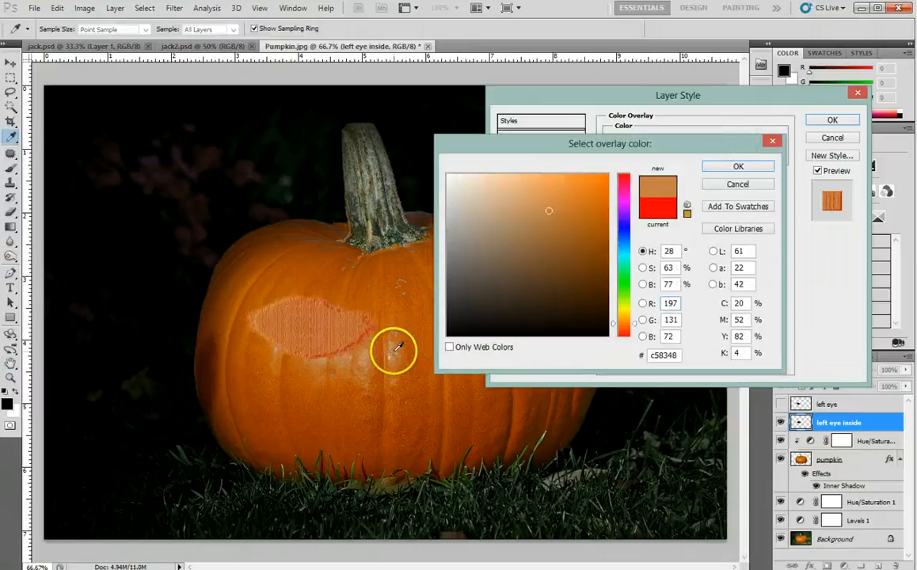
left_click(751, 168)
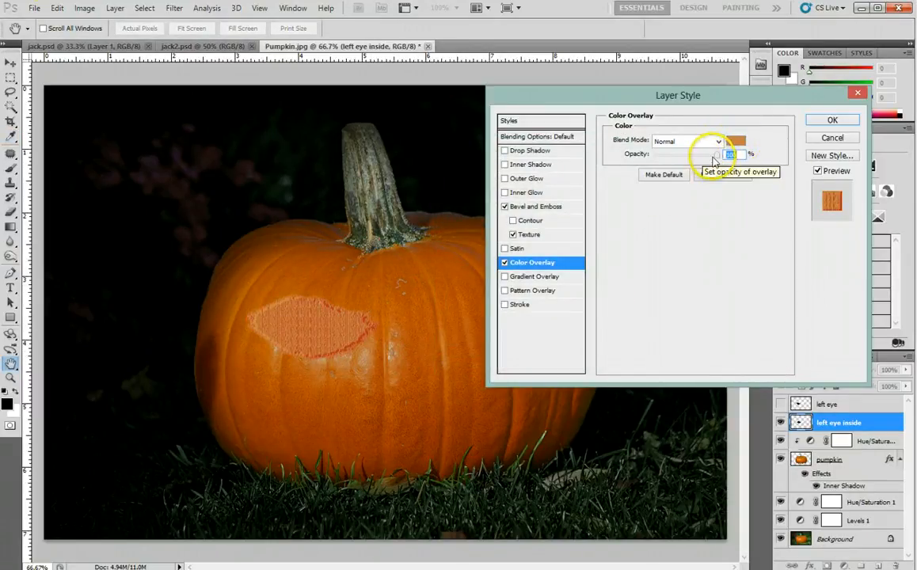
left_click_drag(716, 156, 685, 157)
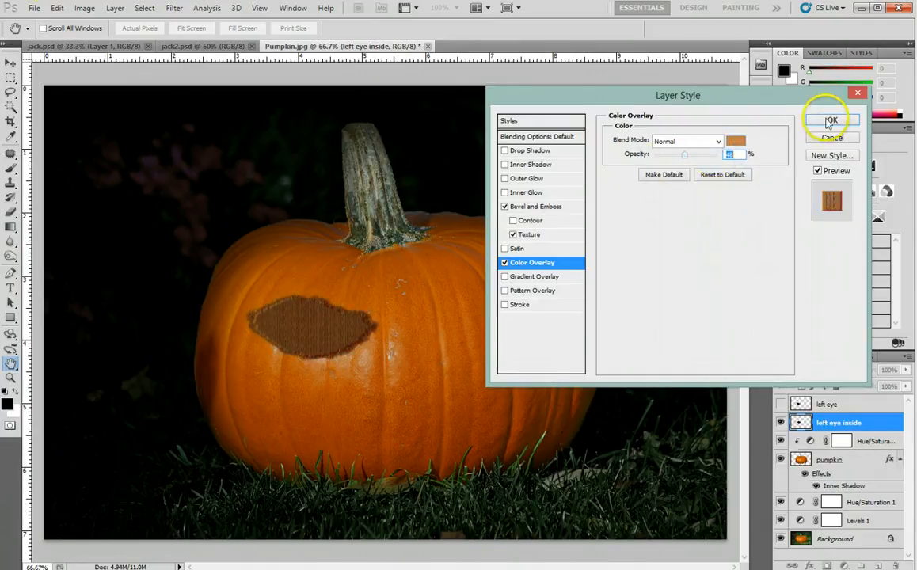
- Add a 5 px Outer Glow in Screen mode, adjust its opacity, and apply the layer style to "left eye inside"
left_click(528, 182)
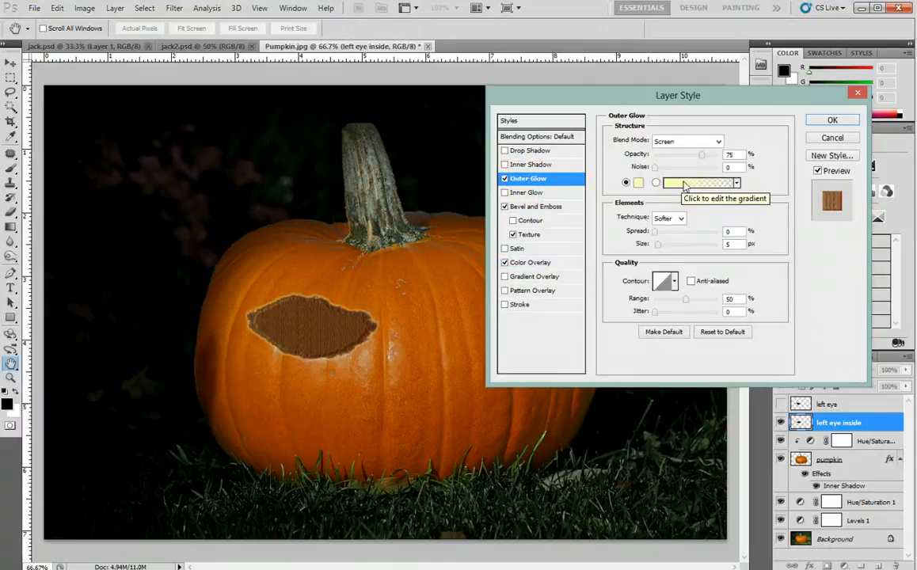
left_click_drag(696, 154, 701, 158)
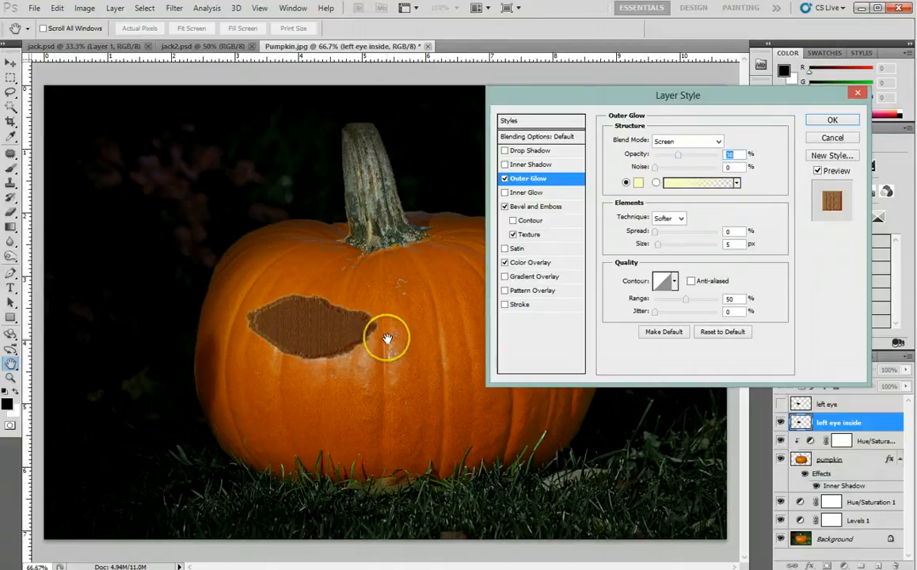
left_click(833, 120)
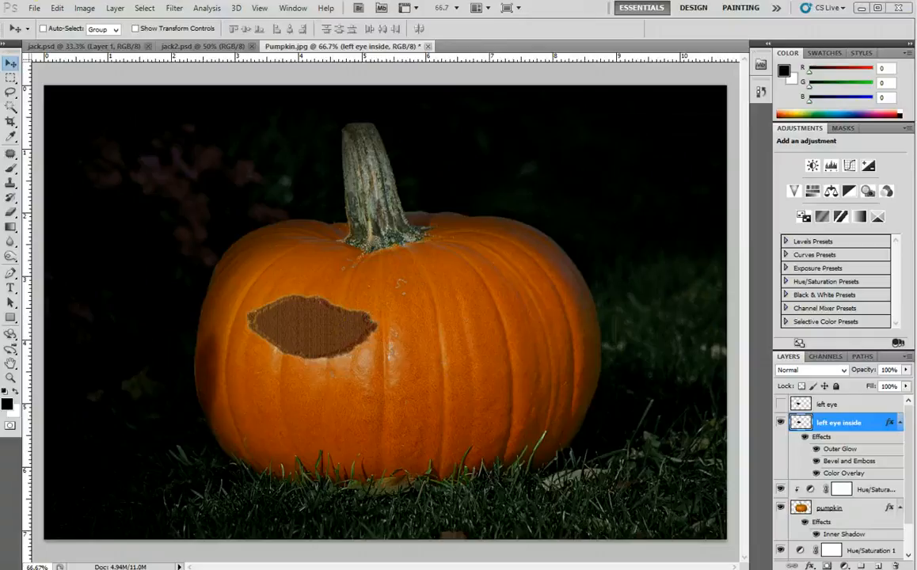
- Show the "left eye" layer and move its black shape over the textured "left eye inside" shape
left_click(780, 405)
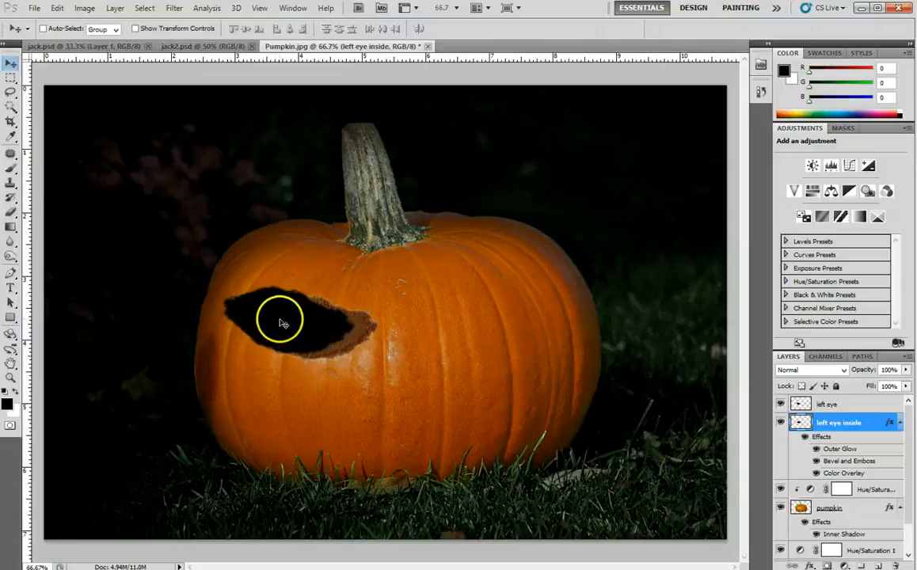
left_click(819, 404)
mouse_move(316, 348)
left_mouse_down()
mouse_move(295, 323)
mouse_move(329, 332)
mouse_move(317, 343)
left_mouse_up()
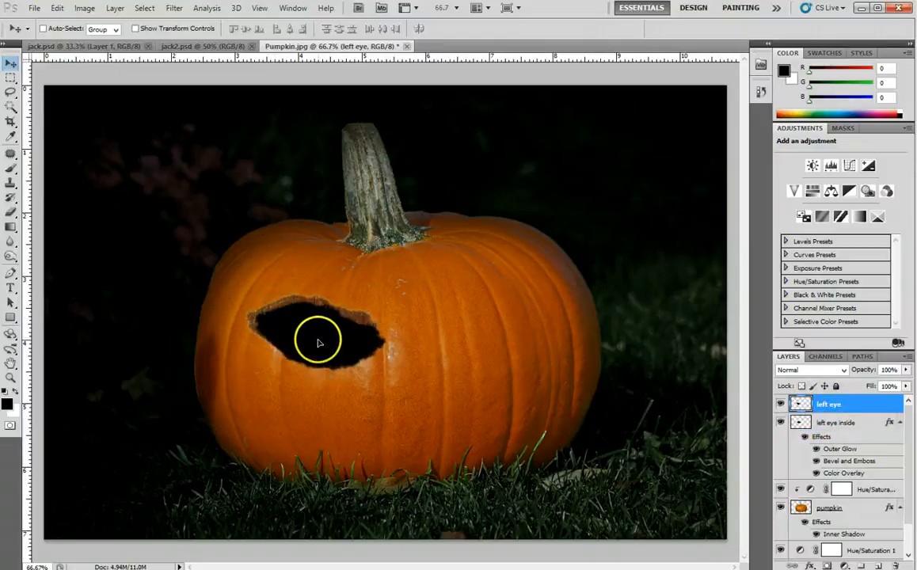
- Scale "left eye" to 91.49% width and 84.79% height and rotate it -4.44° so it fits within "left eye inside"
key("ctrl+t")
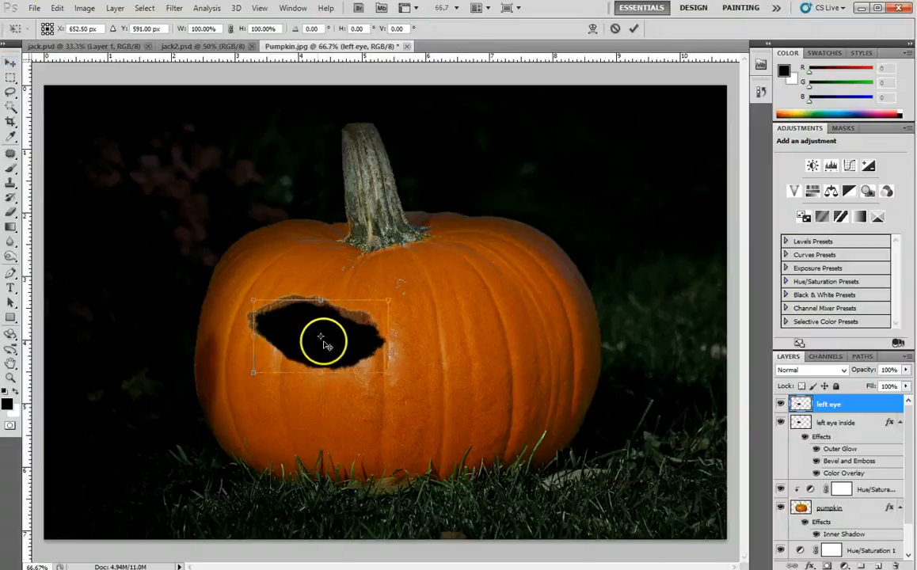
left_click_drag(388, 372, 375, 293)
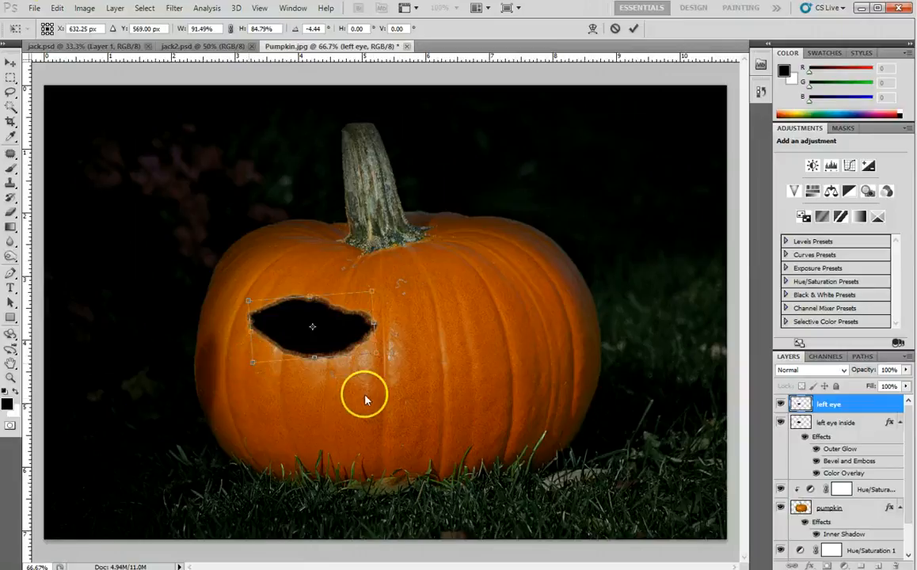
left_click(634, 28)
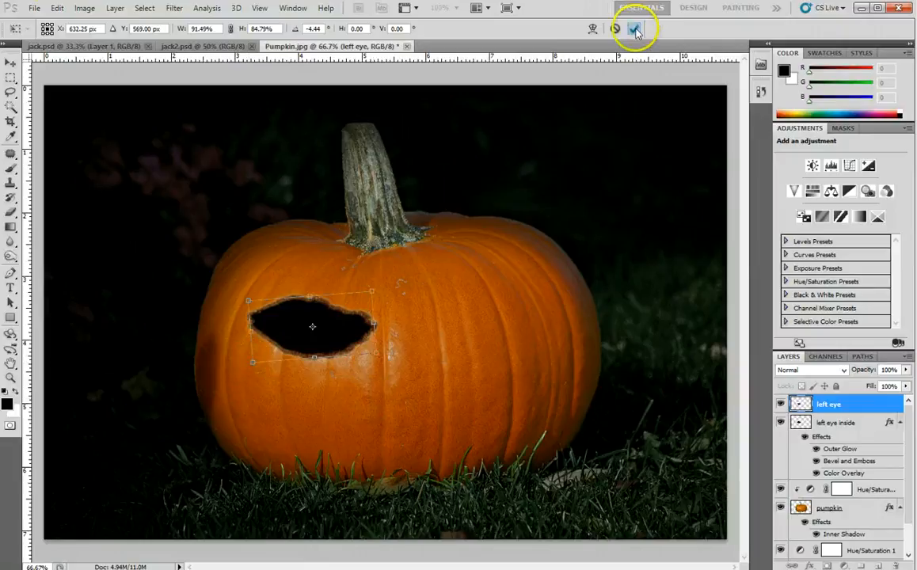
- Add an Up Inner Bevel to "left eye" with Smooth technique, 62% depth, global light off, angle -162° and altitude 5°
key("ctrl+1")
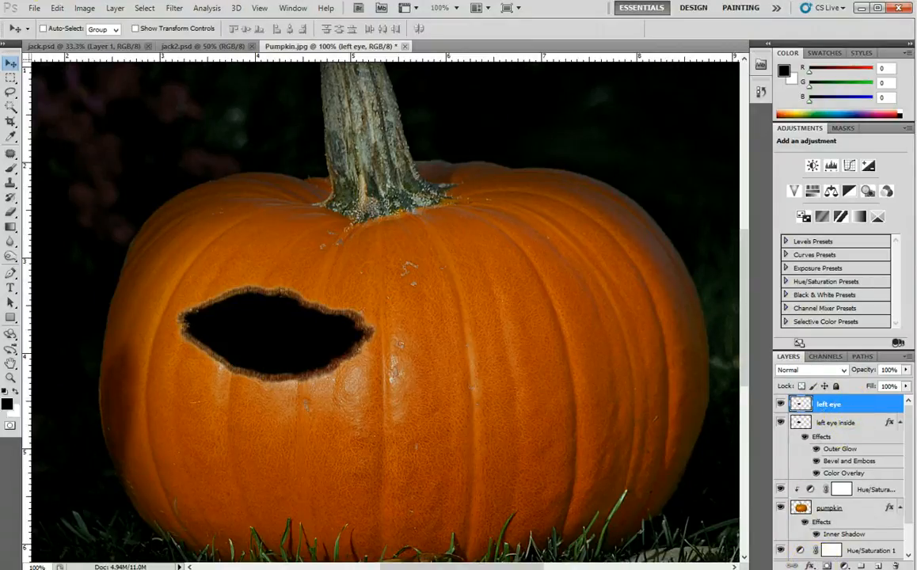
left_click(808, 564)
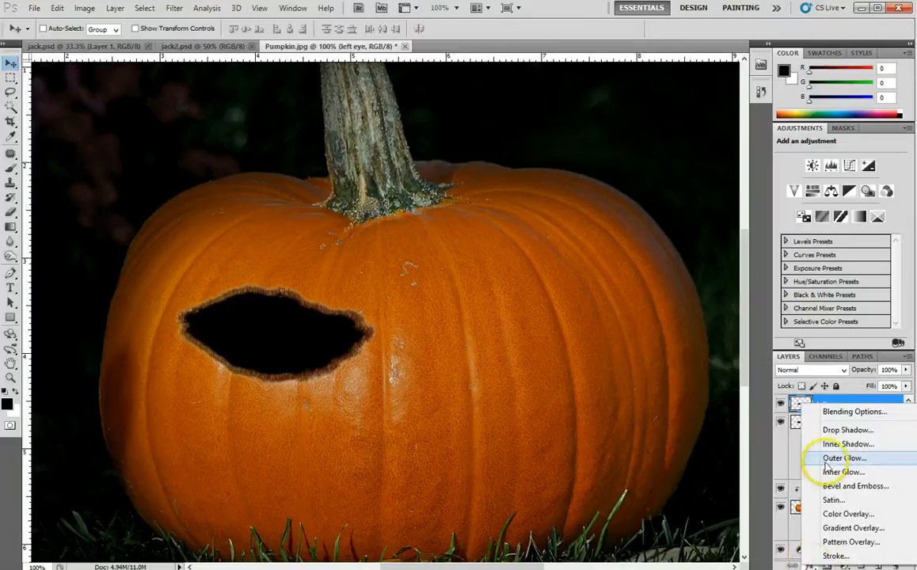
left_click(816, 486)
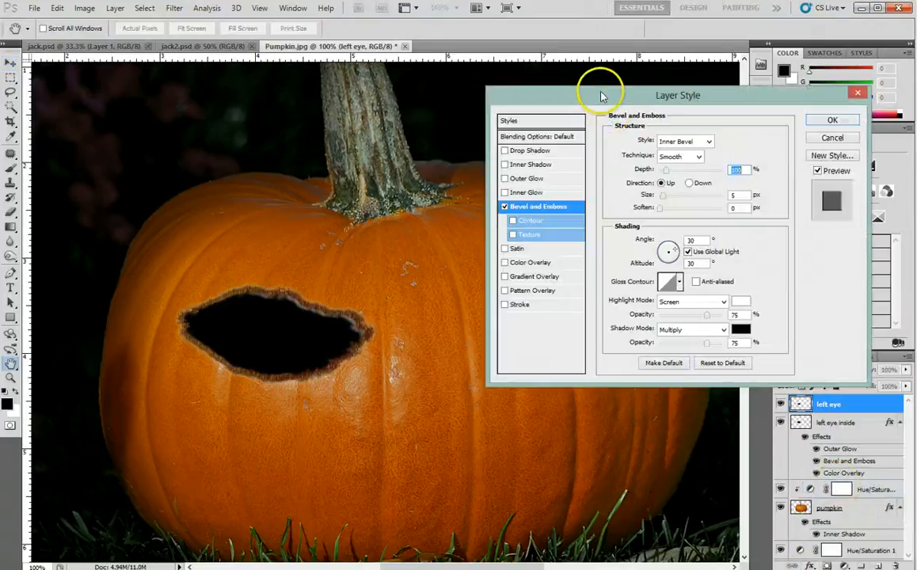
left_click(673, 145)
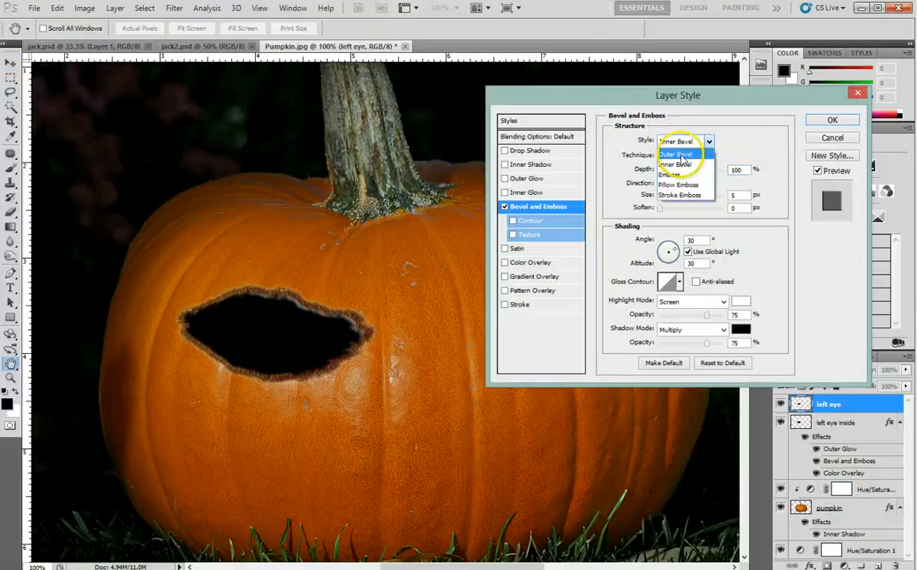
left_click(680, 153)
left_click(682, 142)
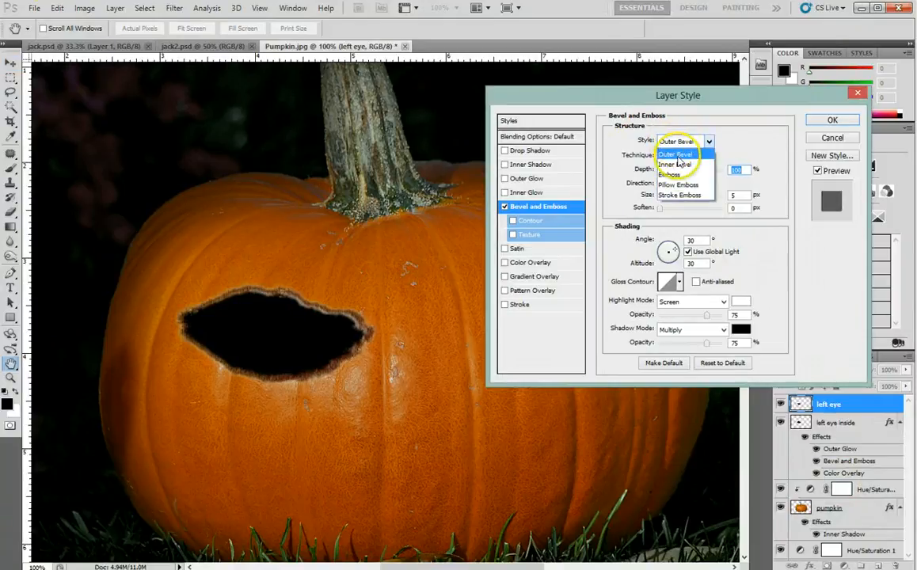
left_click(675, 156)
left_click_drag(669, 173, 665, 173)
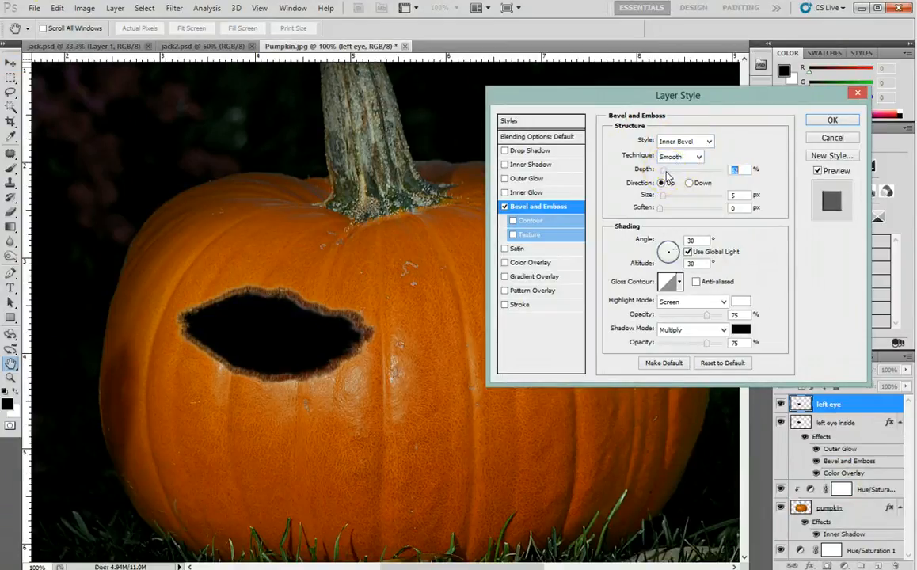
left_click(688, 252)
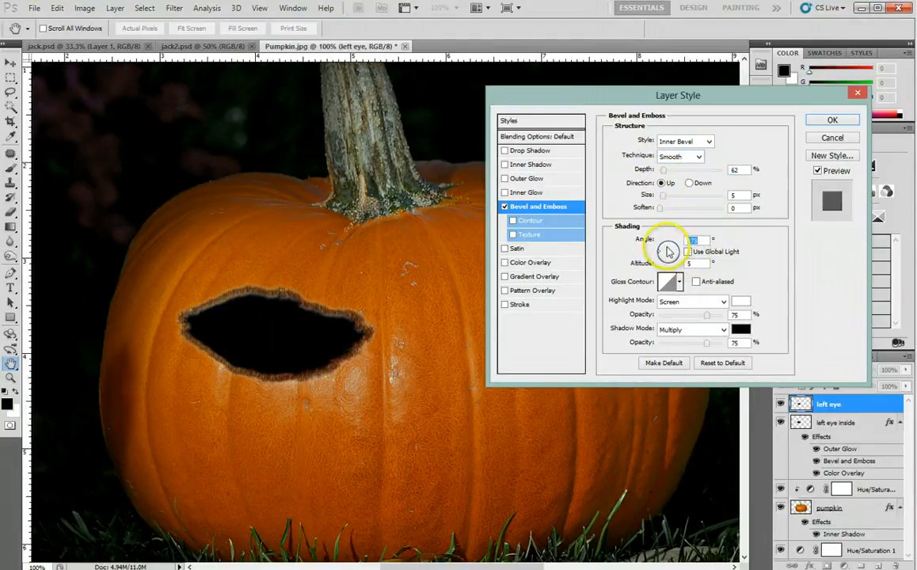
mouse_move(667, 252)
left_mouse_down()
mouse_move(659, 255)
mouse_move(658, 246)
left_mouse_up()
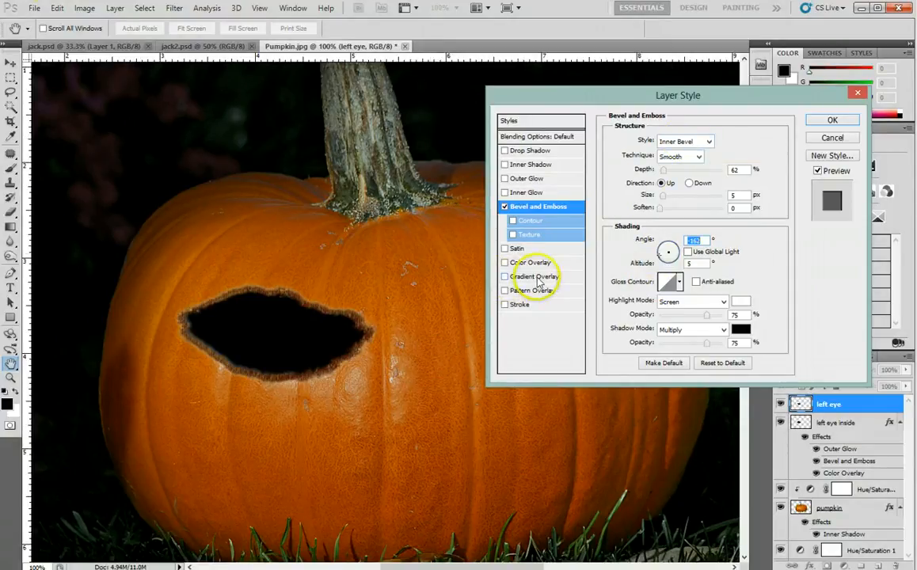
- Add a Gradient Overlay to "left eye" using the Orange, Yellow, Orange preset
left_click(537, 277)
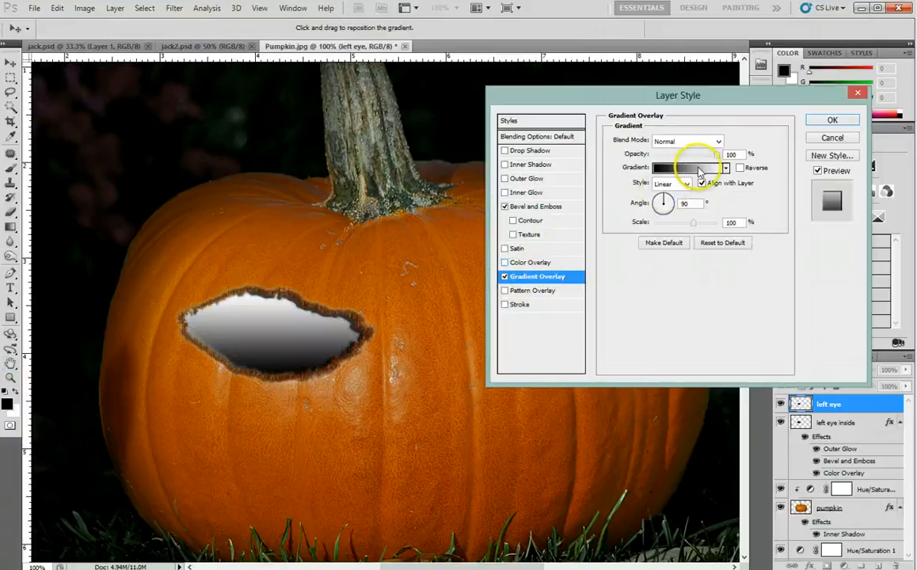
left_click(700, 172)
left_click(835, 221)
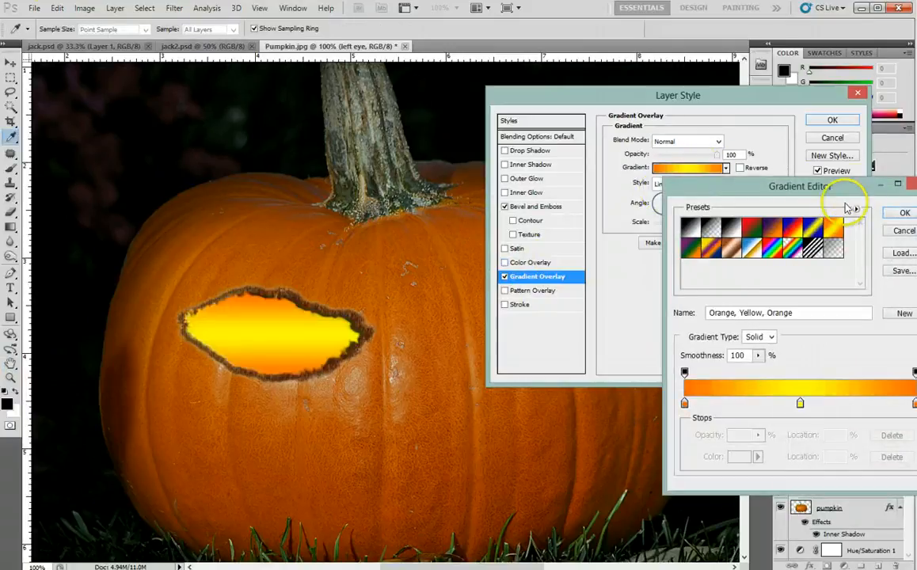
left_click_drag(861, 188, 718, 175)
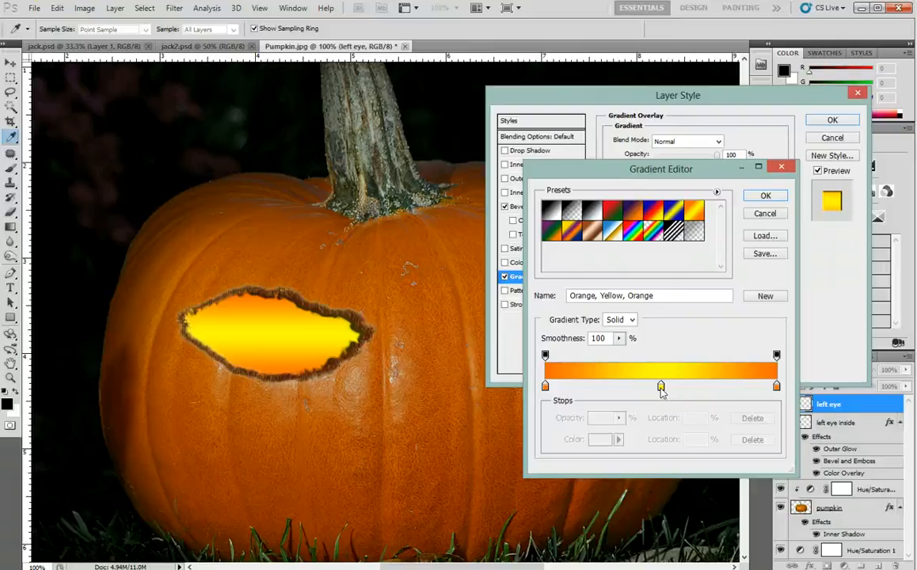
- Recolor the gradient's end stop at 100% location to white
left_click(776, 386)
left_click(619, 440)
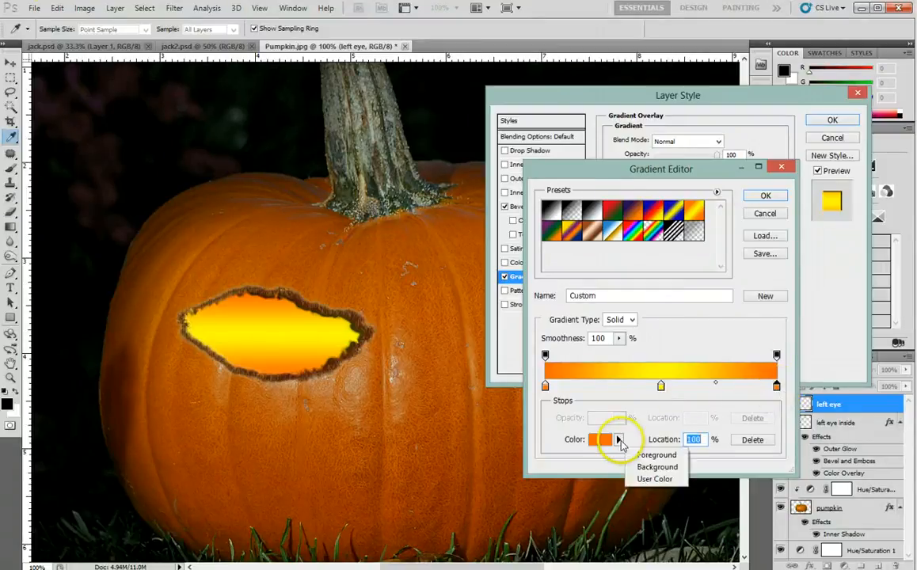
left_click(600, 440)
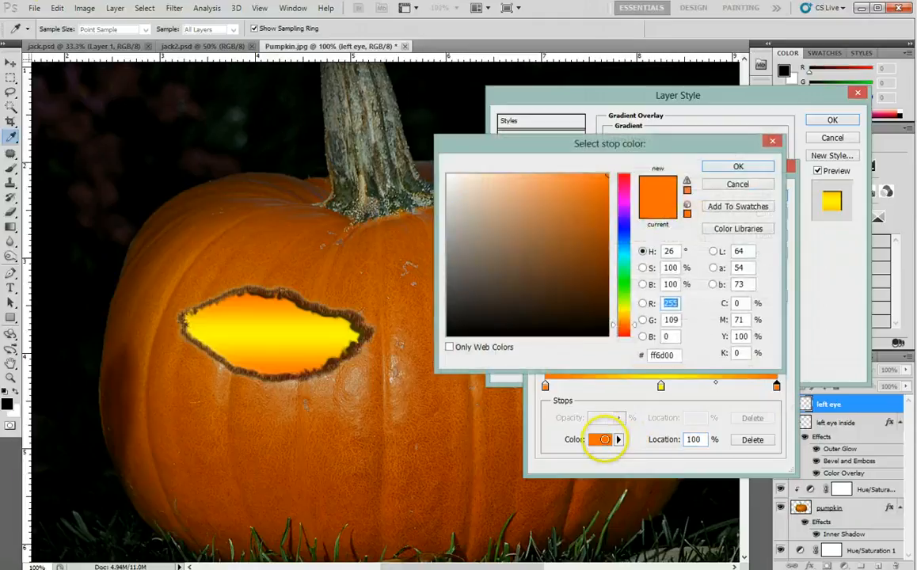
left_click_drag(469, 197, 419, 153)
left_click(738, 167)
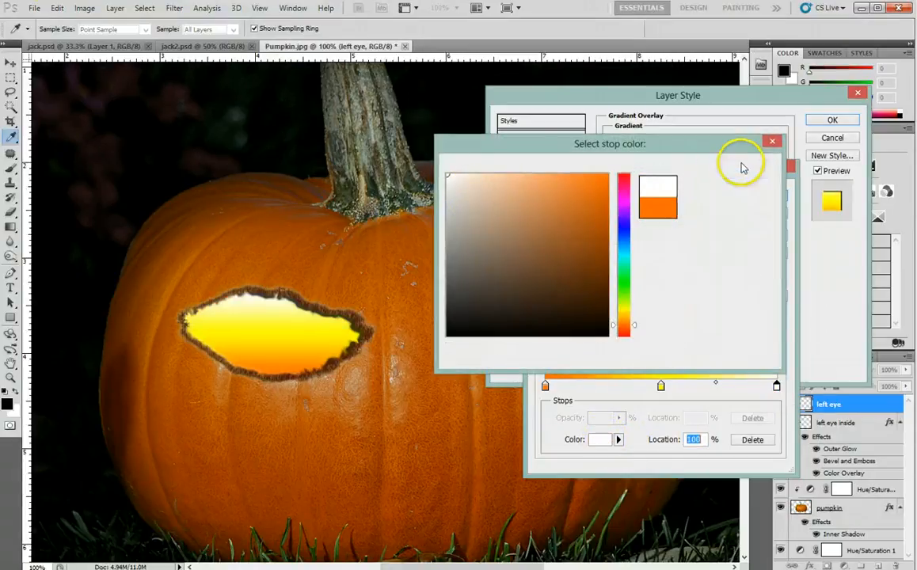
- Move the gradient's yellow stop to 69%, add a second yellow stop at 33%, and apply the custom gradient
left_click(661, 386)
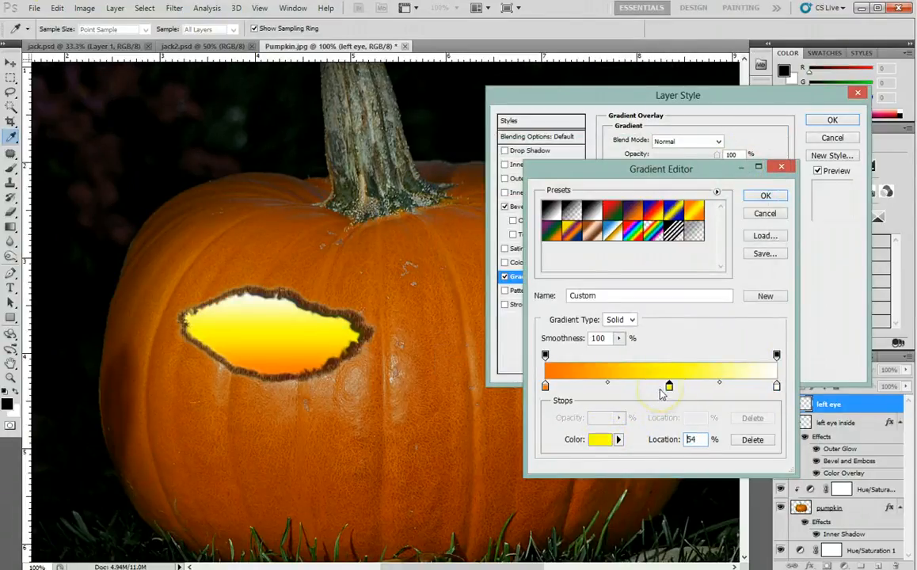
type("72")
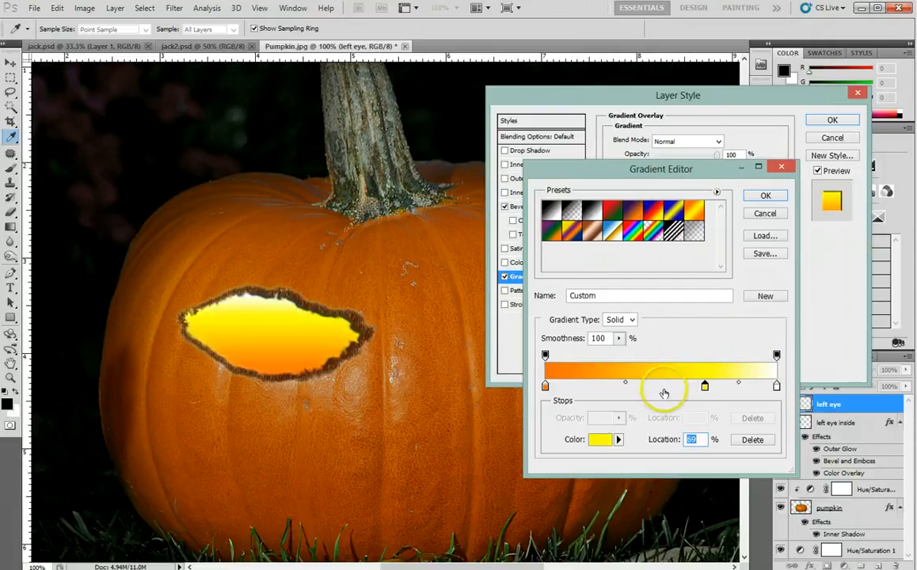
left_click(656, 387)
left_click_drag(656, 390, 619, 390)
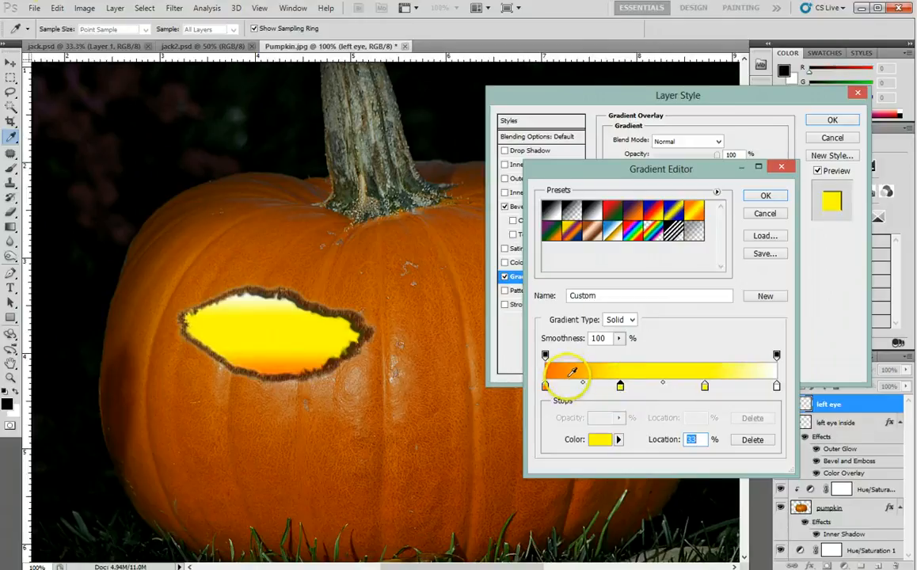
left_click(765, 198)
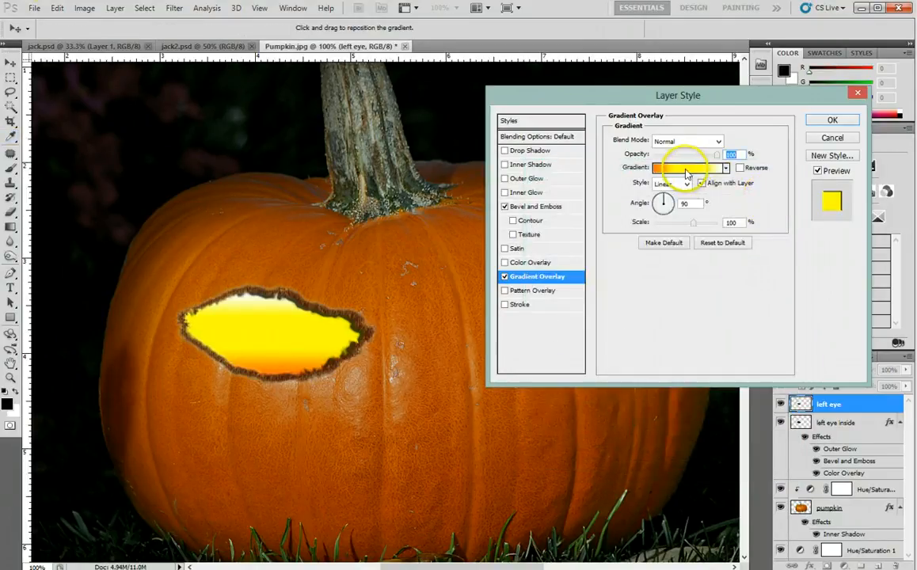
- Change the gradient overlay's style to Radial and try to shift its center within the eye
left_click(687, 186)
left_click(673, 200)
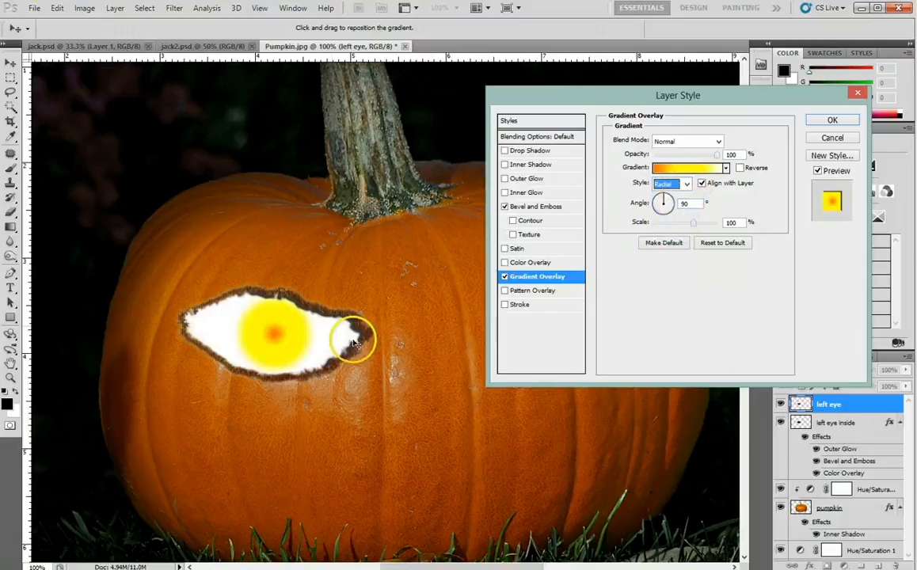
left_click_drag(290, 331, 265, 332)
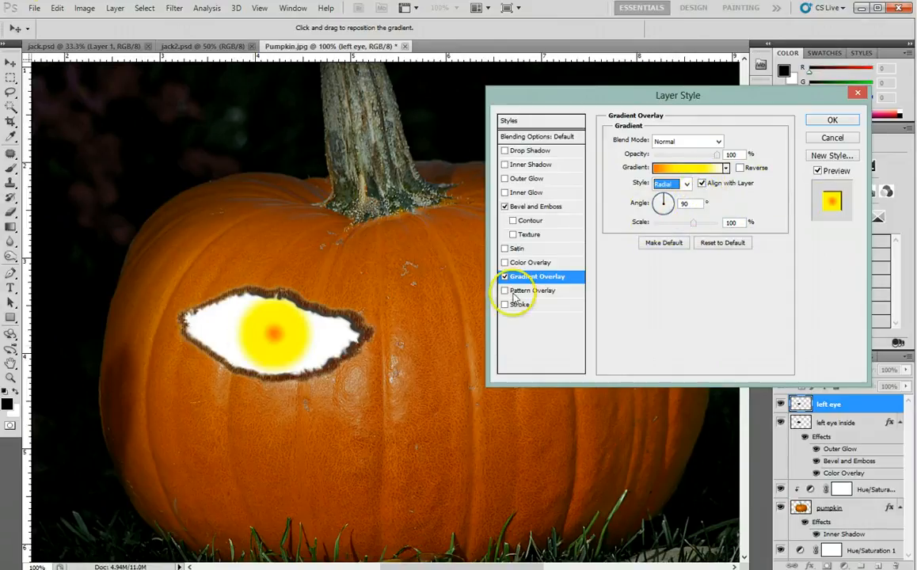
- Turn off Align with Layer, reverse the gradient, and move its white center toward the eye's inner corner
left_click(701, 184)
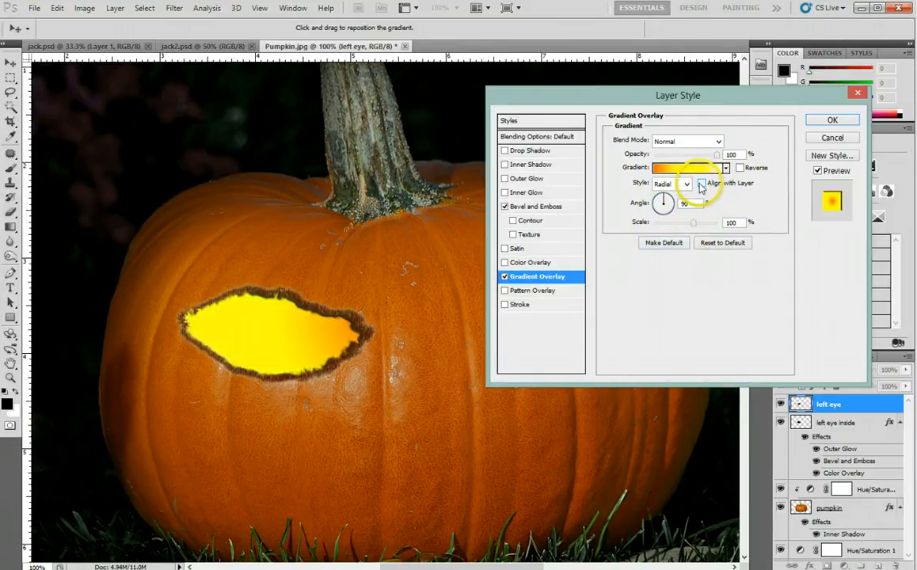
left_click_drag(317, 349, 168, 334)
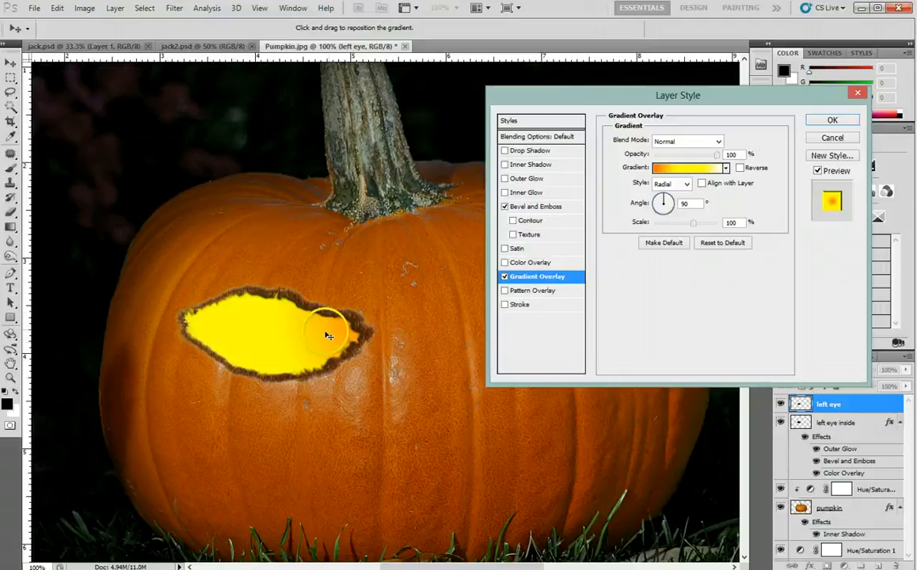
left_click(740, 169)
left_click_drag(399, 348, 320, 356)
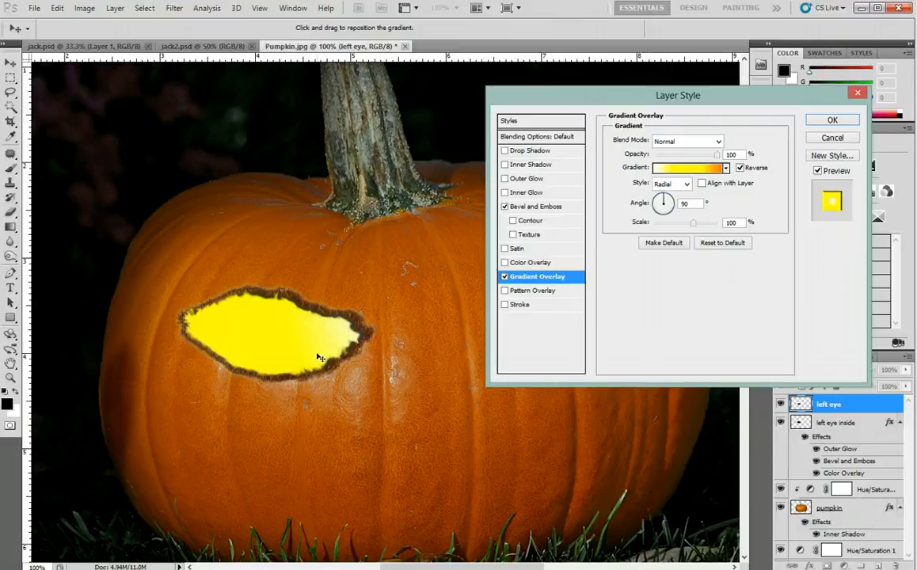
- Scale the gradient to about 42%, place its white center near the eye's inner corner, and apply the layer style
left_click_drag(696, 226, 679, 227)
left_click(696, 226)
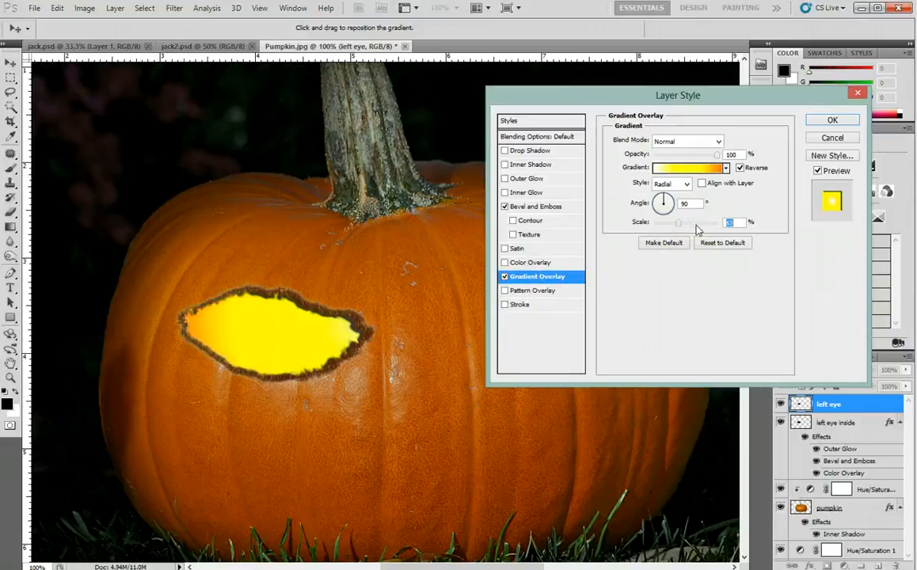
left_click_drag(290, 352, 355, 337)
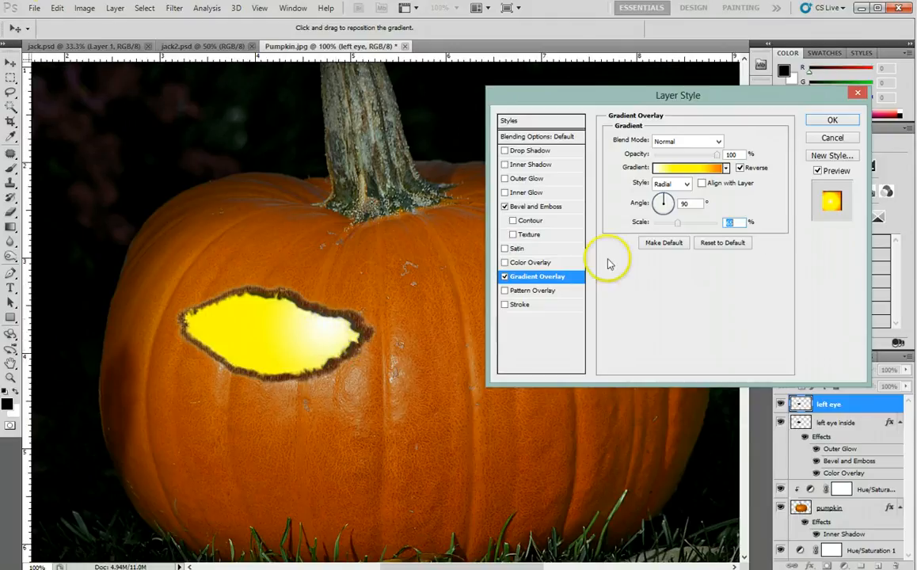
left_click_drag(679, 228, 667, 229)
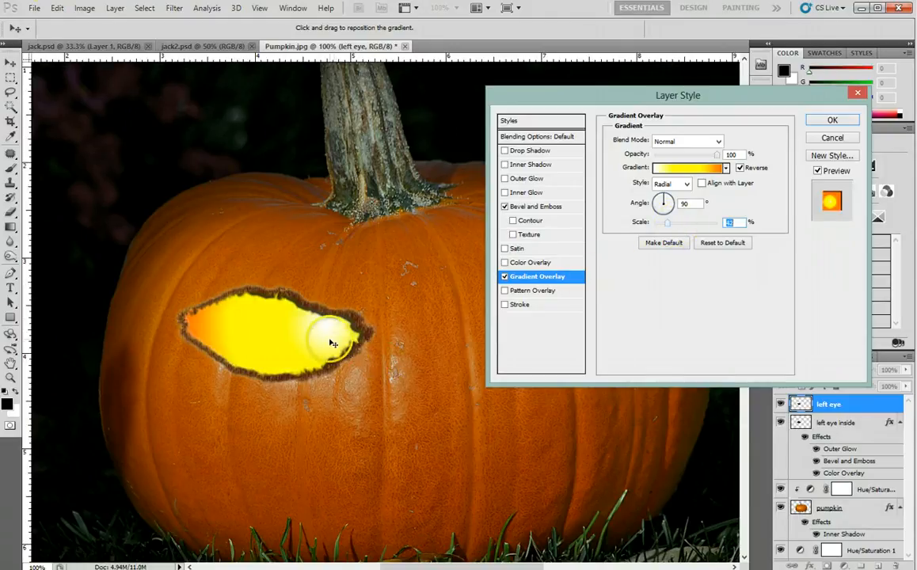
mouse_move(334, 350)
left_mouse_down()
mouse_move(221, 347)
mouse_move(334, 328)
mouse_move(336, 338)
left_mouse_up()
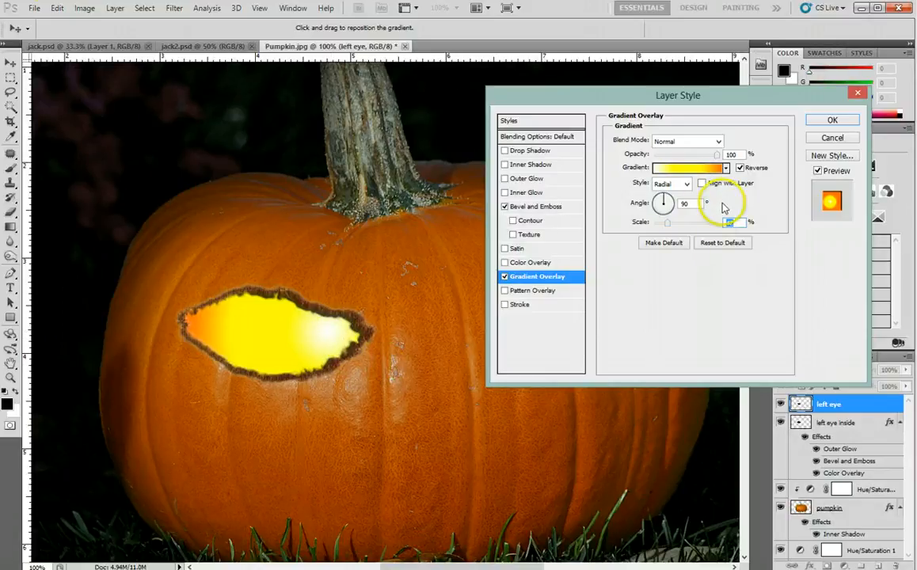
left_click(842, 121)
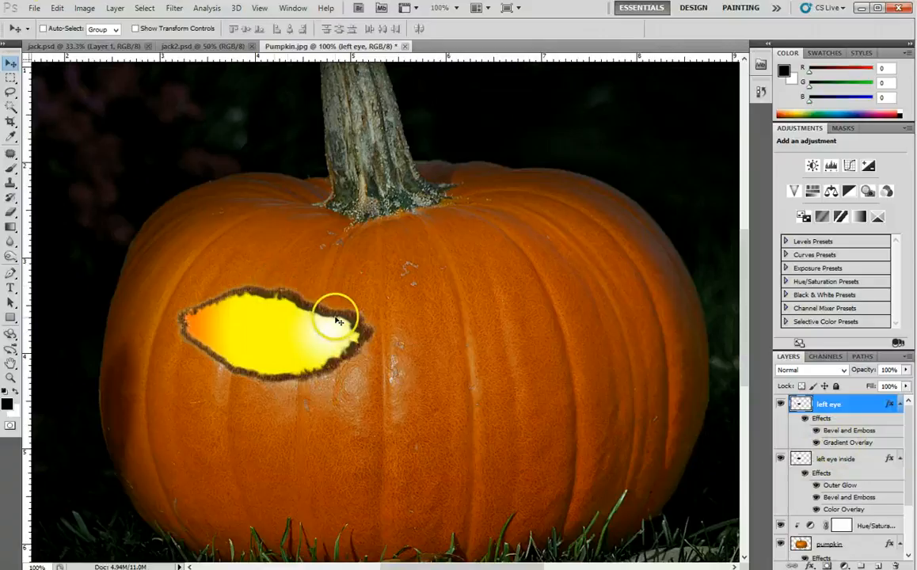
- Reopen the "left eye" Bevel and Emboss settings, try the Chisel Soft technique, and return to Smooth with Inner Bevel
double_click(835, 430)
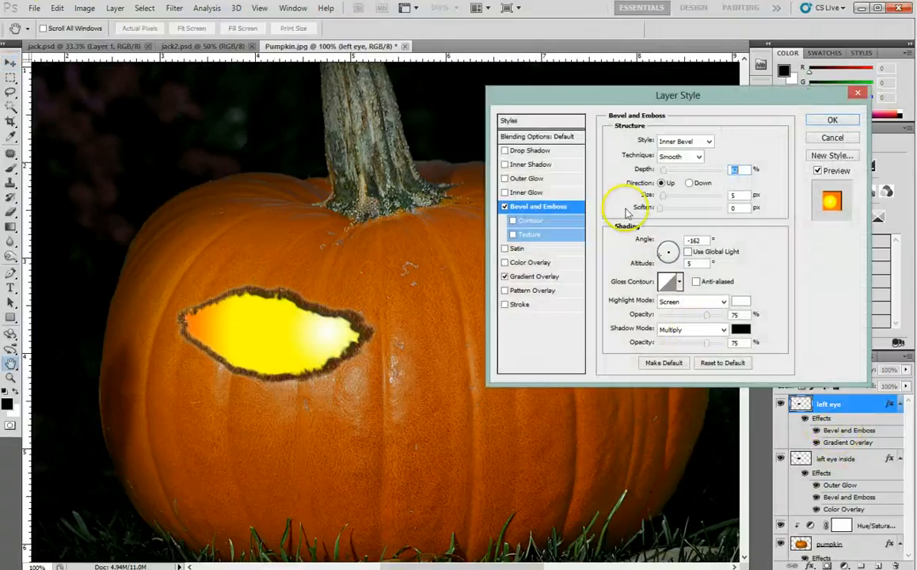
left_click(683, 156)
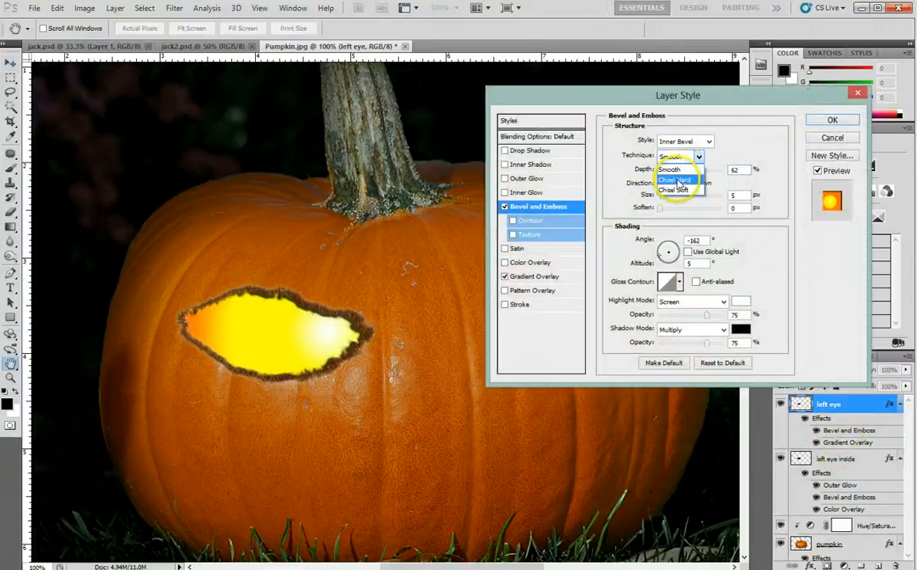
left_click(677, 193)
left_click(681, 157)
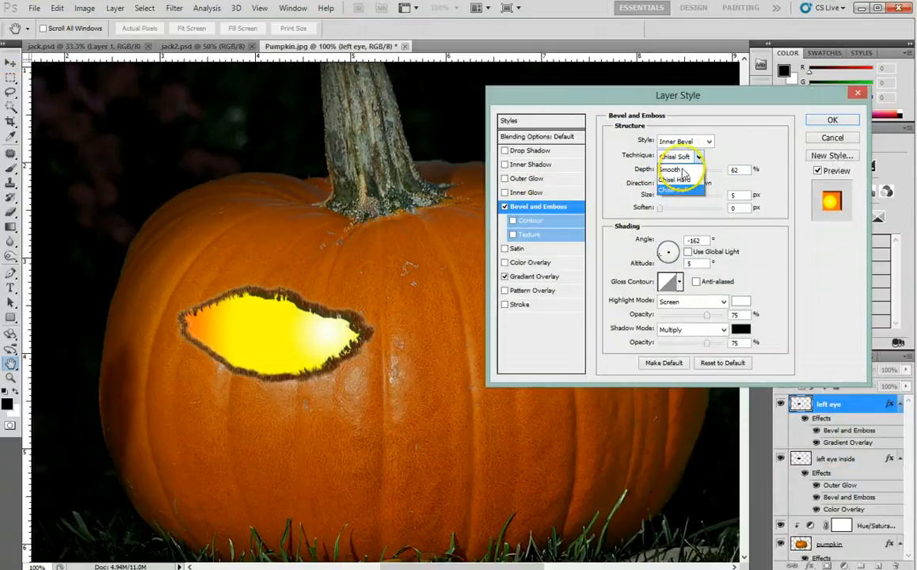
left_click(681, 169)
left_click(686, 141)
left_click(685, 164)
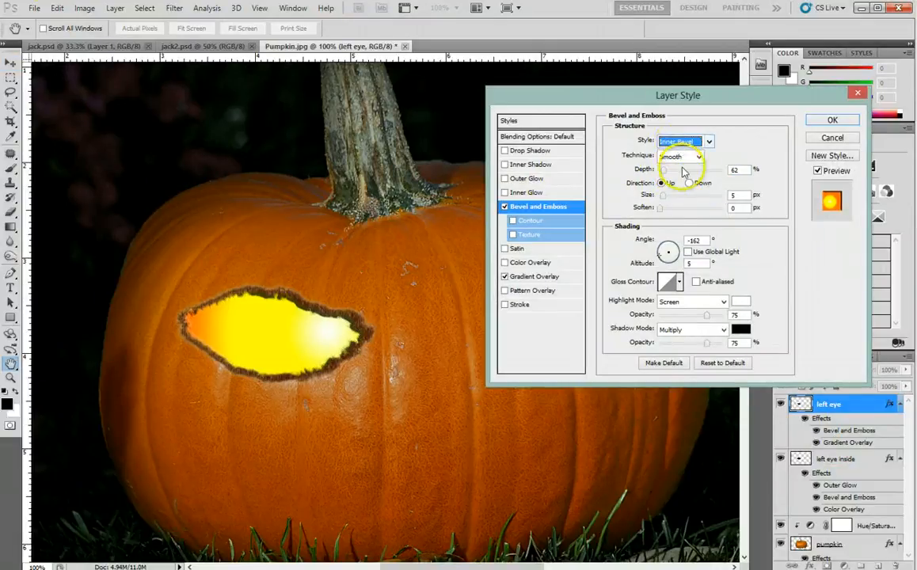
- Reduce the "left eye" bevel to 1% depth and 2 px size, and apply the layer style
left_click_drag(666, 171, 661, 171)
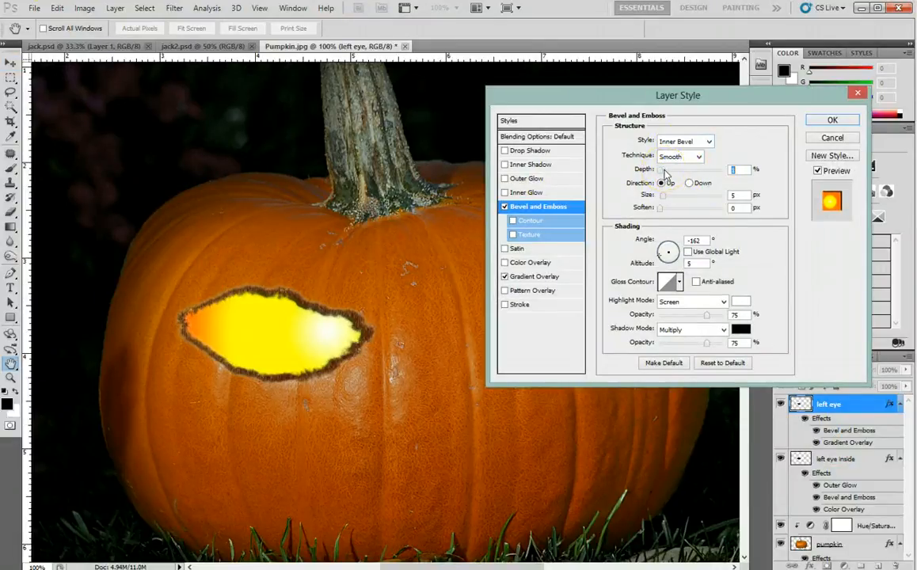
left_click_drag(665, 194, 663, 196)
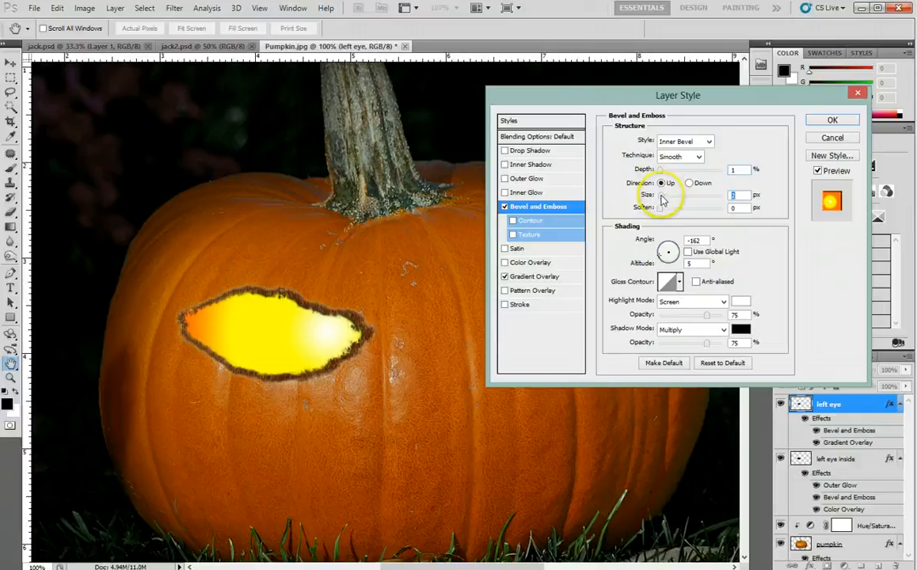
left_click(831, 120)
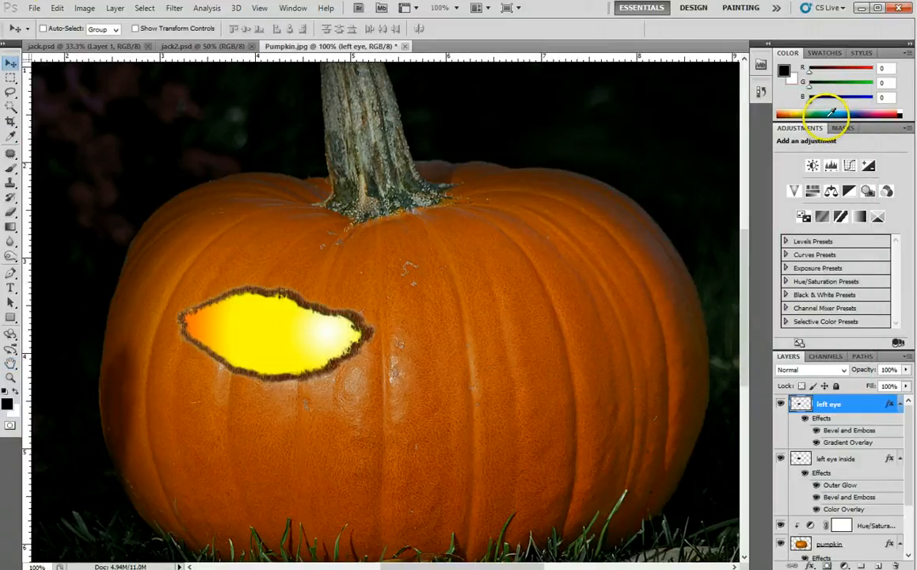